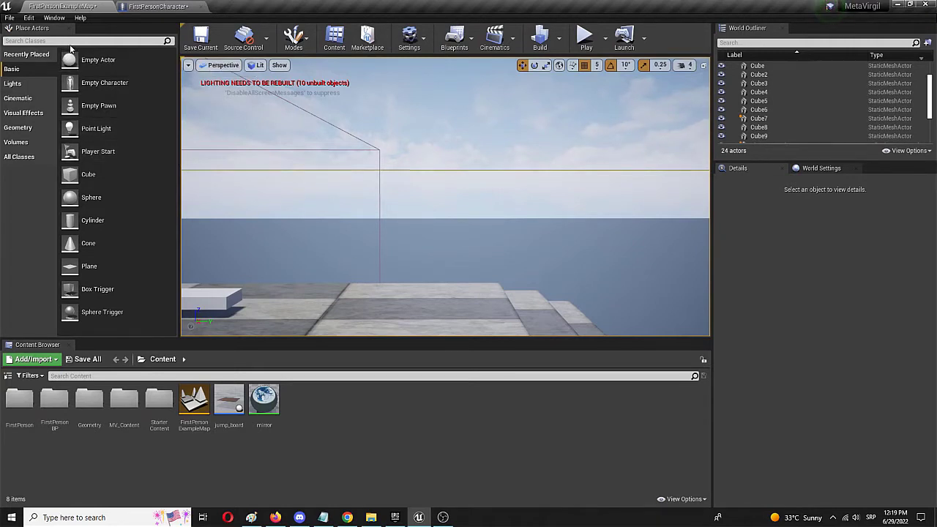
Search the placeable actors for "cine" and place a Cine Camera Actor on the checkered floor at about X 310, Y 2255, Z 470
click(32, 41)
text(c)
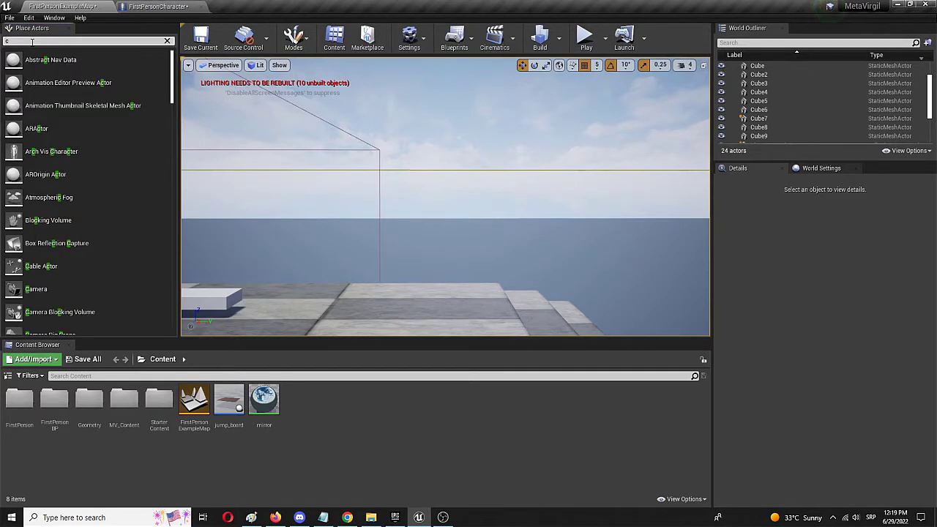
text(ine)
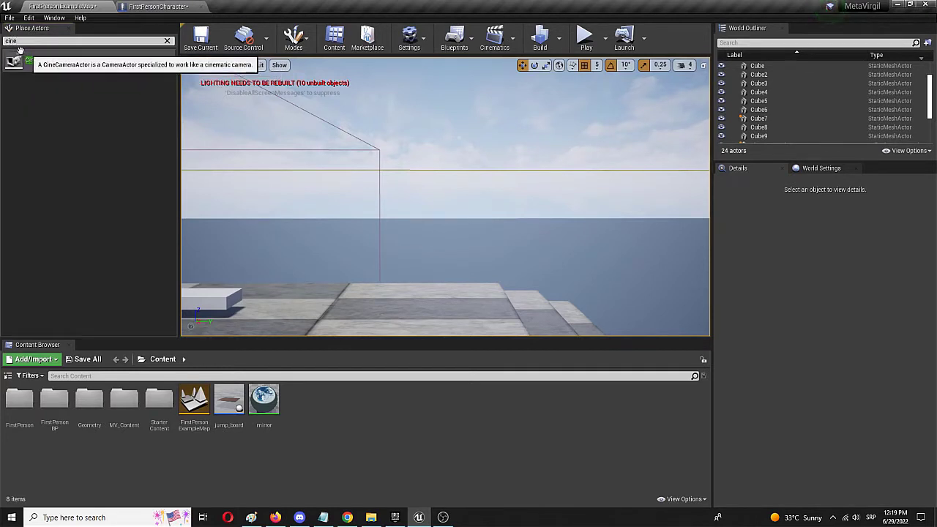
drag(34, 59, 407, 324)
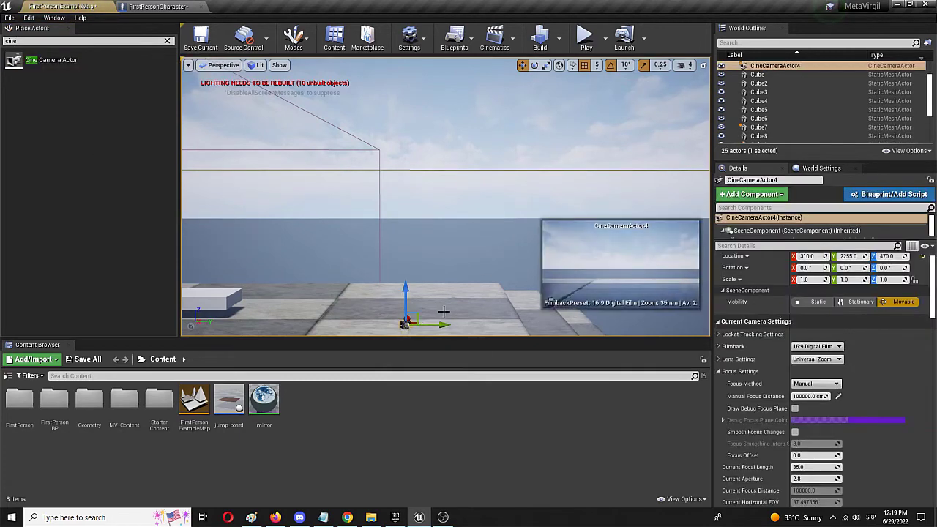
Move the cine camera back along the platform and raise it to about X -1455, Y 2180, Z 555
scroll(408, 322, down, 2)
right_drag(464, 301, 634, 149)
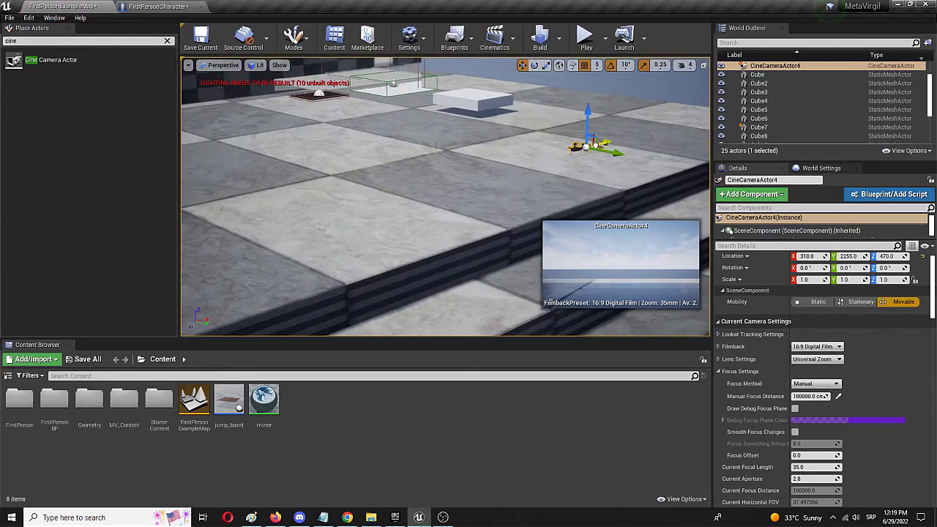
drag(607, 143, 206, 296)
right_drag(261, 276, 388, 285)
drag(325, 196, 290, 197)
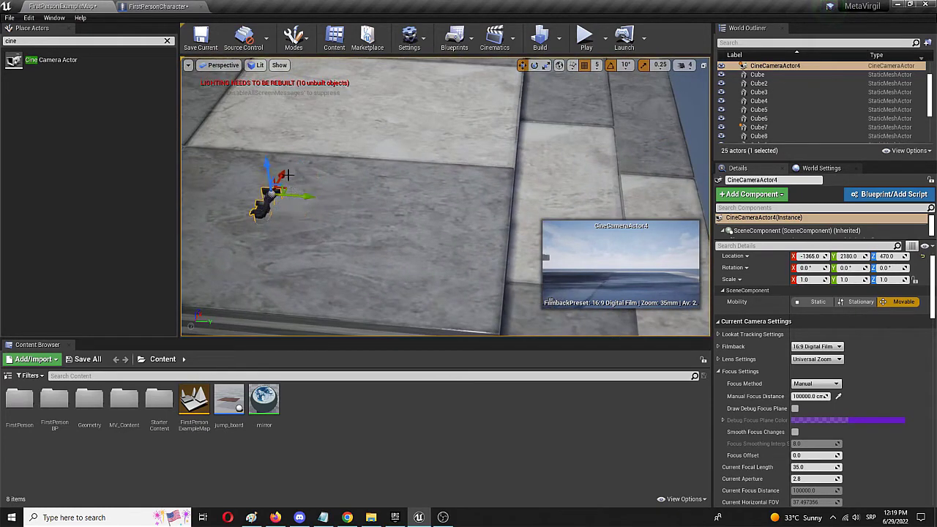
right_drag(292, 177, 219, 186)
drag(379, 153, 347, 131)
Clear the actor search and place a cube on the floor in front of the camera at about X -860, Y 2270, Z 515
right_drag(410, 145, 432, 70)
click(39, 41)
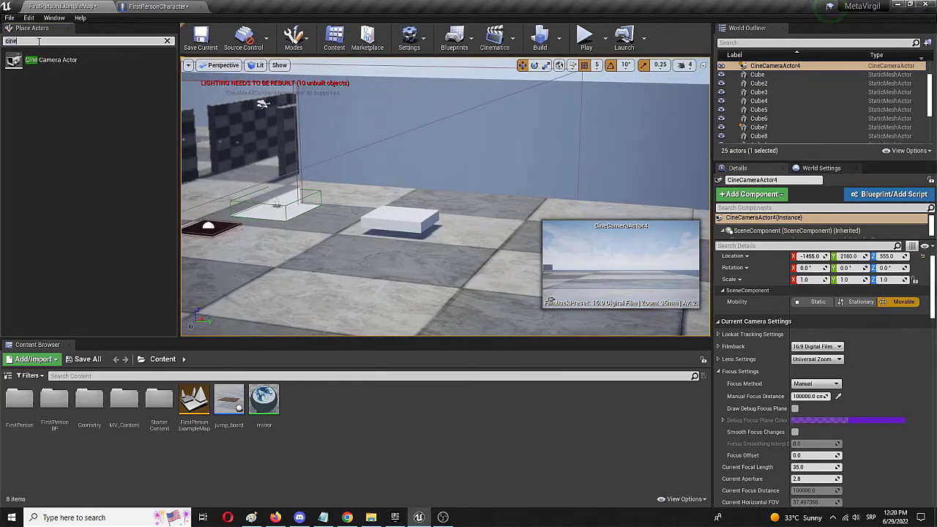
key(BackSpace)
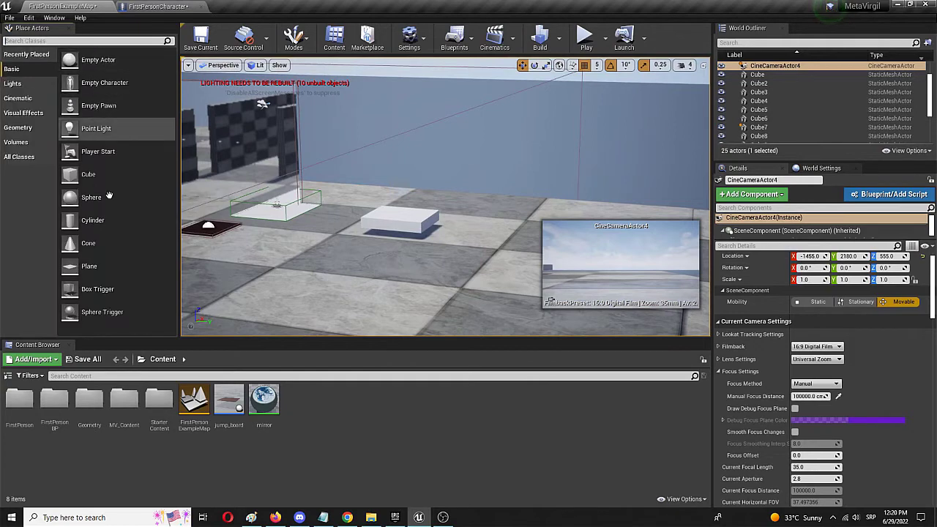
right_drag(251, 208, 307, 271)
drag(88, 174, 417, 132)
Duplicate the cube farther from the camera to about X -205, Y 1990, and check the framing in the camera preview
right_drag(450, 178, 450, 95)
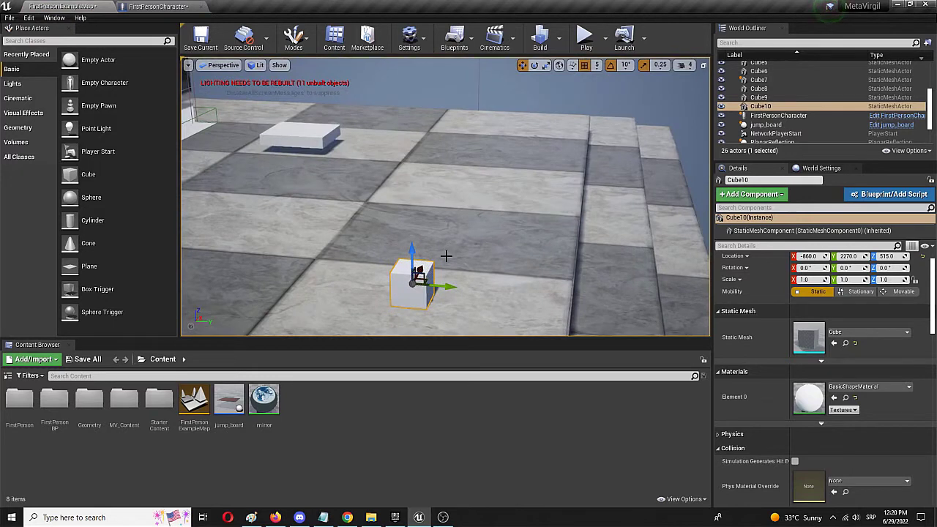
alt+drag(419, 274, 416, 208)
right_drag(433, 211, 433, 286)
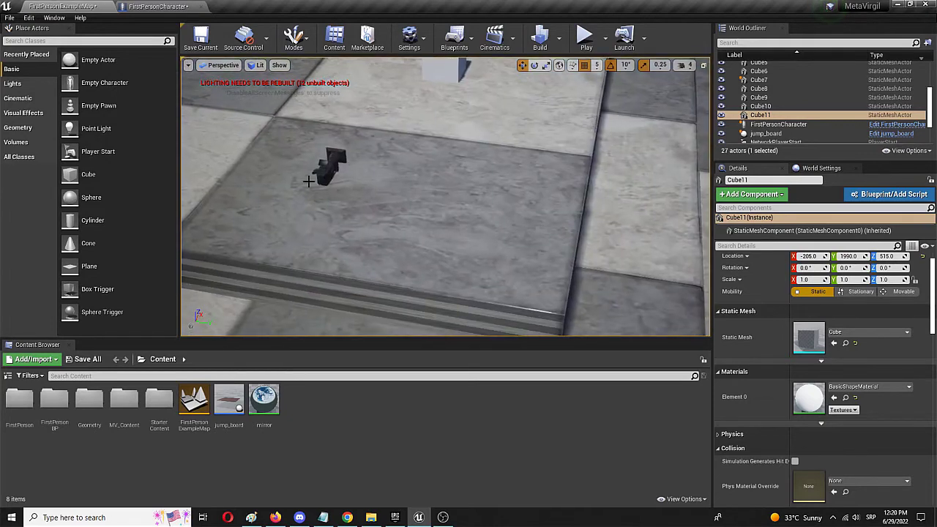
click(330, 165)
scroll(427, 158, down, 6)
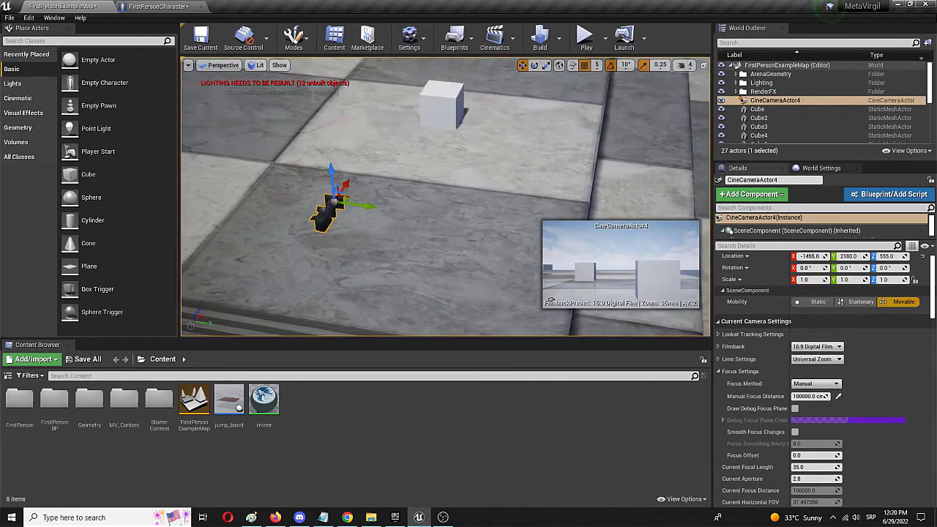
Duplicate the second cube toward the platform's far end and position the copy at about X 1160, Y 2075, Z 515
click(430, 171)
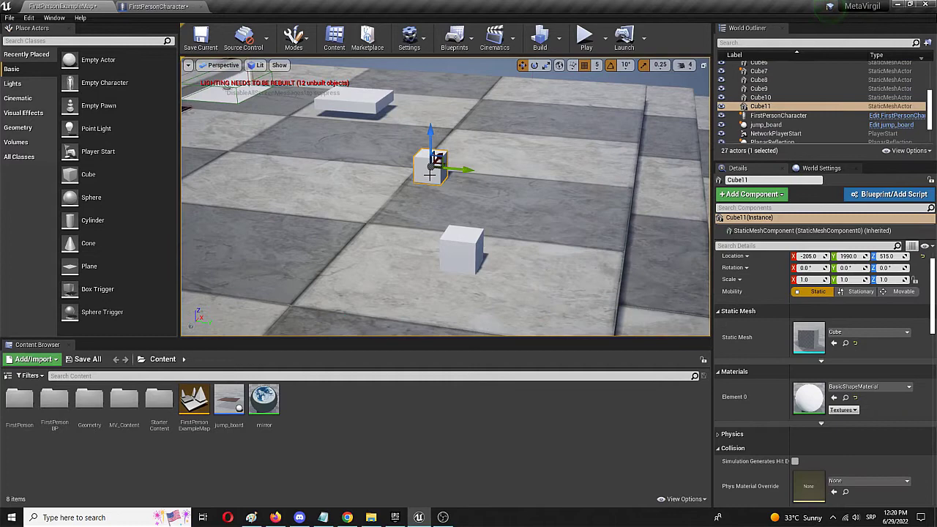
alt+drag(431, 173, 516, 101)
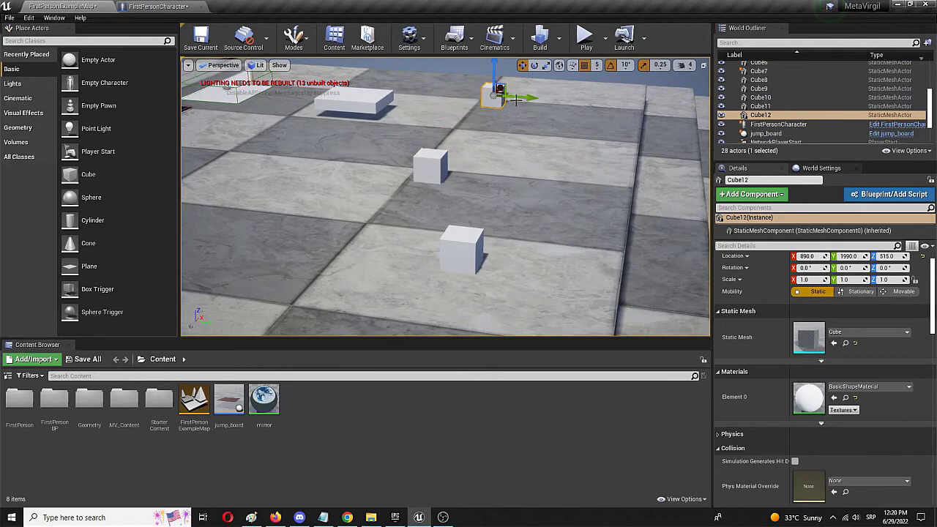
right_drag(516, 100, 636, 100)
right_drag(402, 100, 432, 100)
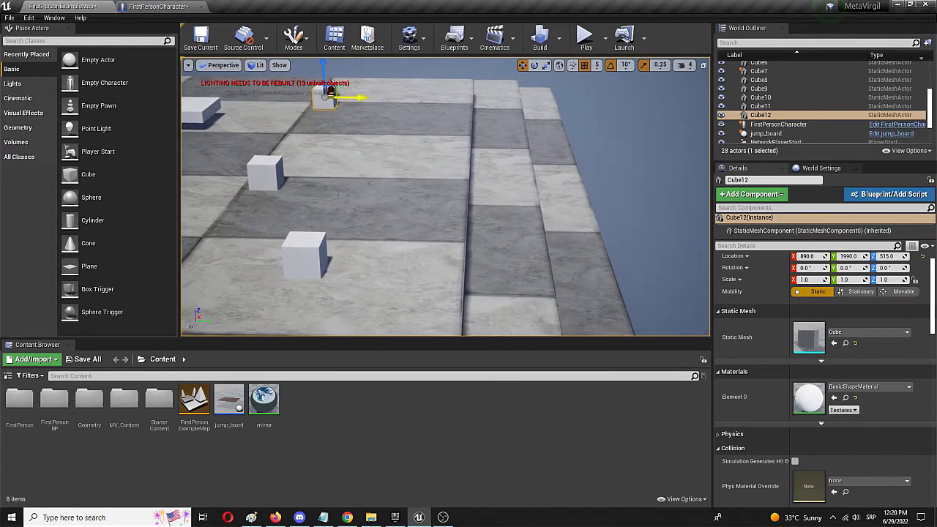
drag(331, 93, 352, 76)
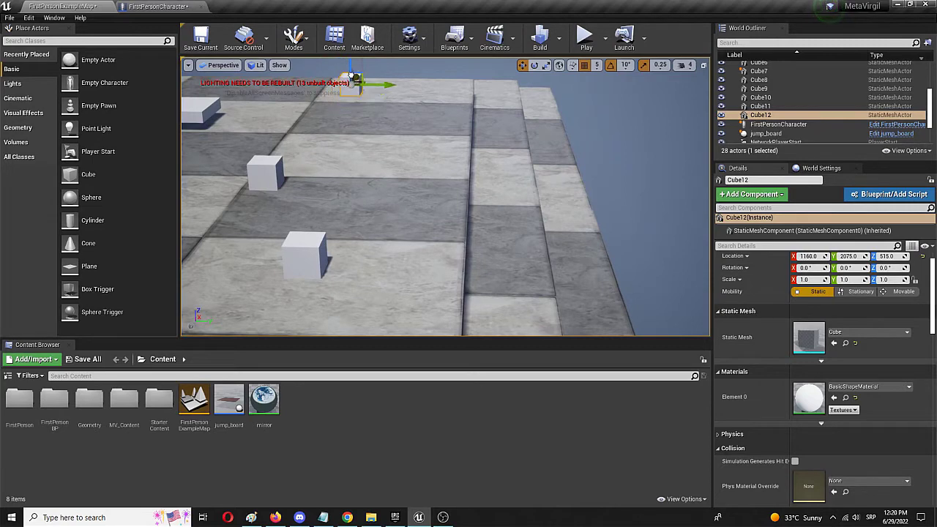
Scale the farthest cube to 2.0 in Z and raise it to about Z 560
mouse_move(352, 77)
right_down()
mouse_move(352, 103)
mouse_move(355, 93)
right_up()
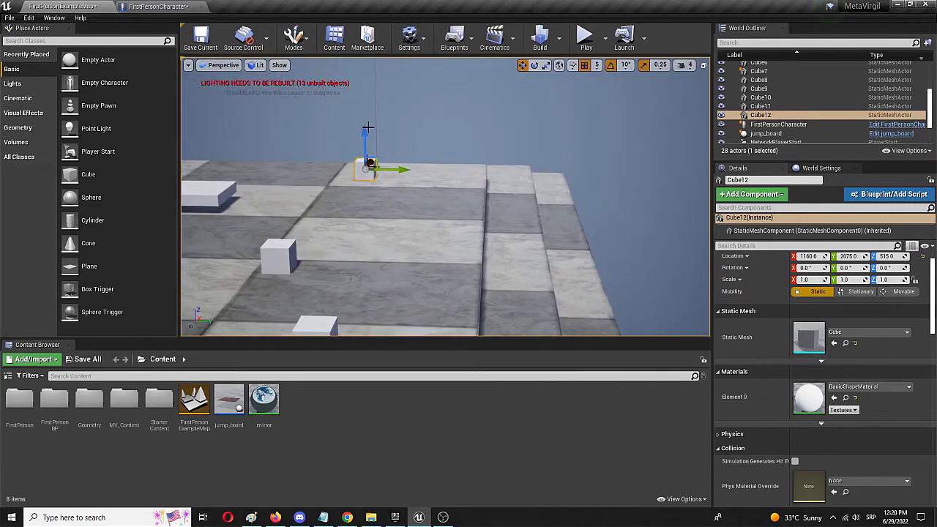
mouse_move(368, 127)
mouse_down()
mouse_move(364, 115)
mouse_move(363, 128)
mouse_up()
key(space)
key(space)
key(w)
Shift the cube nearest the camera sideways to about Y 2300, checking its framing in the camera preview
right_drag(424, 196, 435, 221)
click(431, 177)
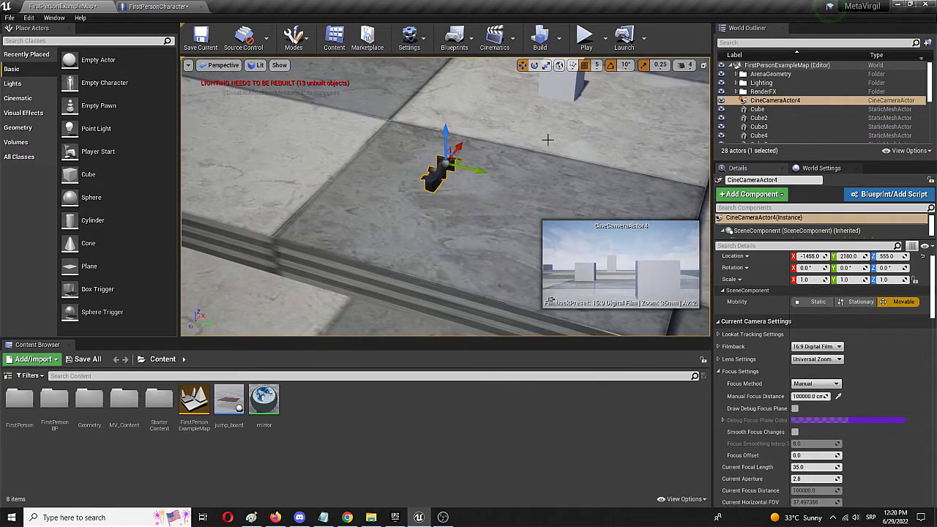
click(550, 97)
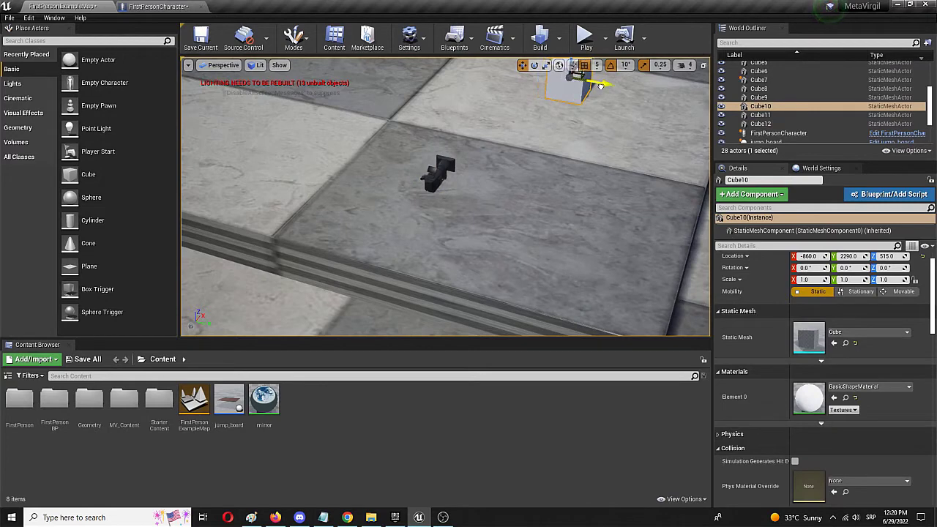
click(437, 175)
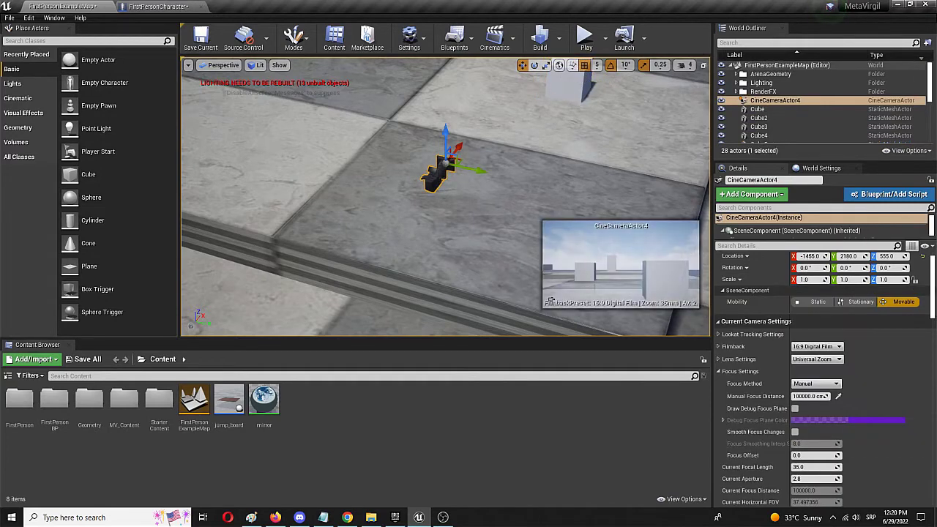
click(570, 86)
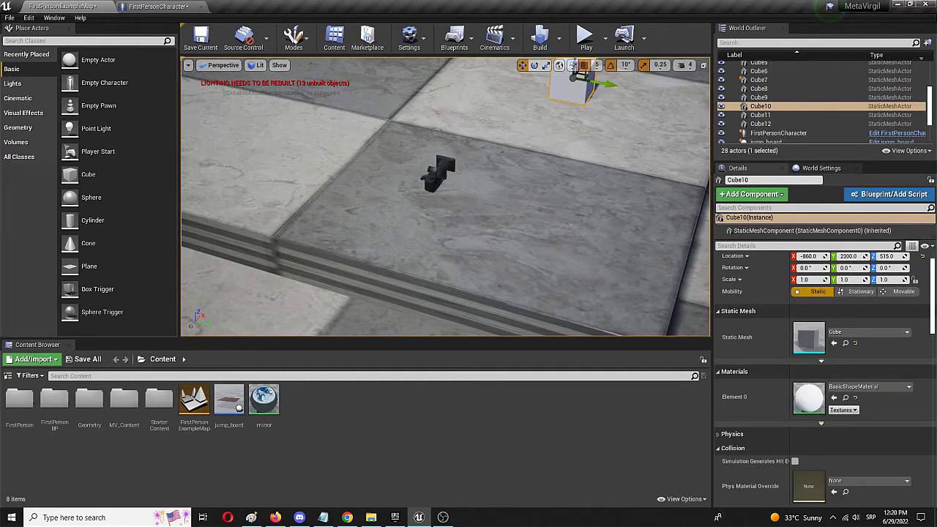
click(437, 176)
Assign the M_Brick_Clay_Old material to the cube nearest the camera
right_drag(506, 216, 578, 117)
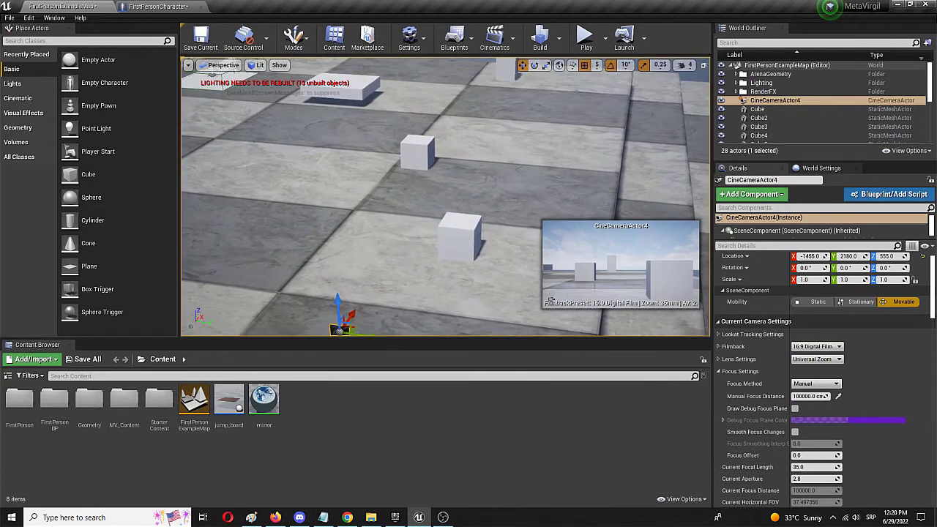
click(463, 239)
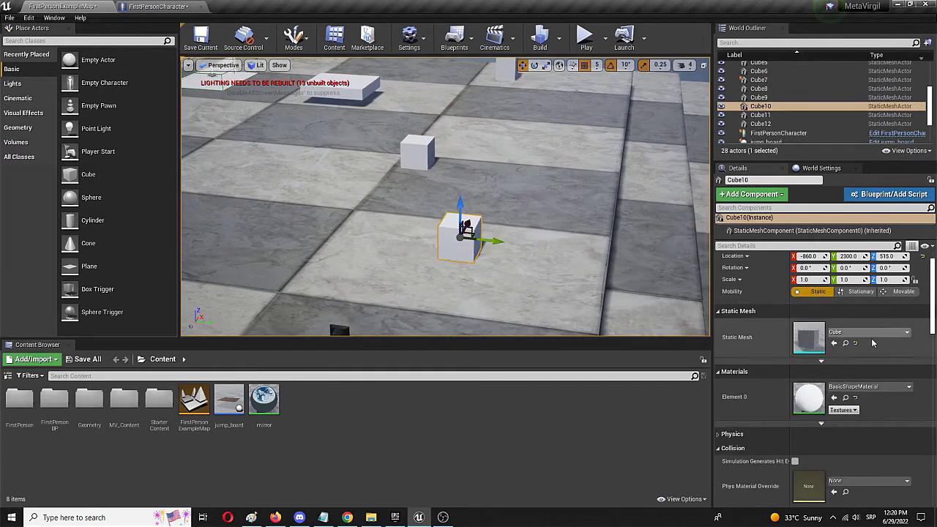
click(869, 389)
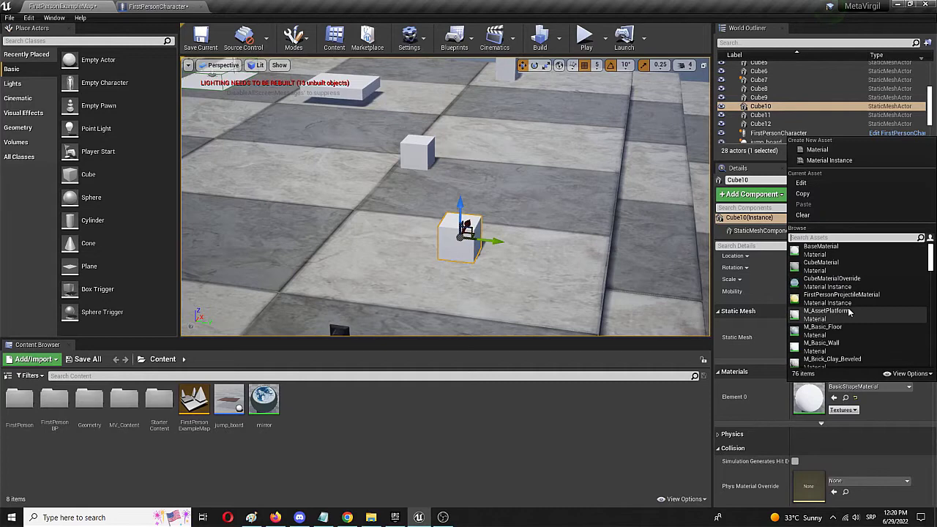
scroll(874, 312, down, 5)
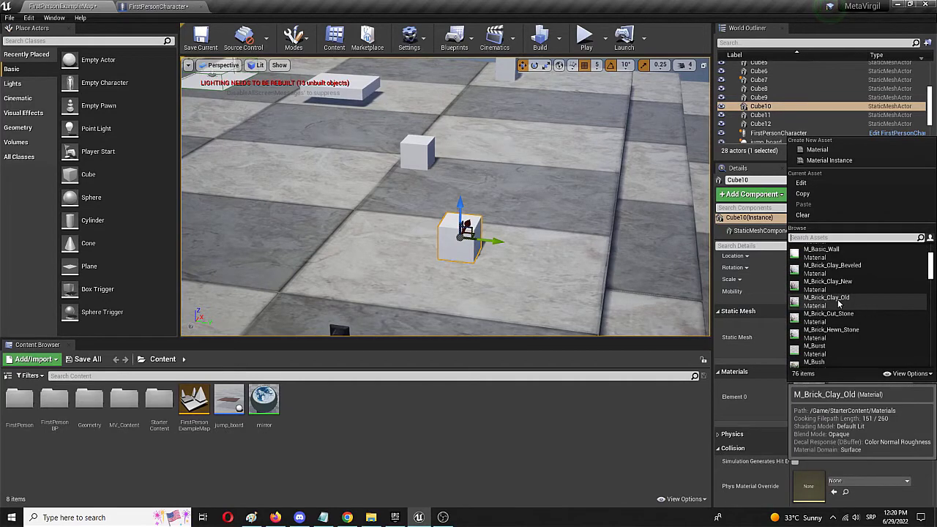
click(842, 303)
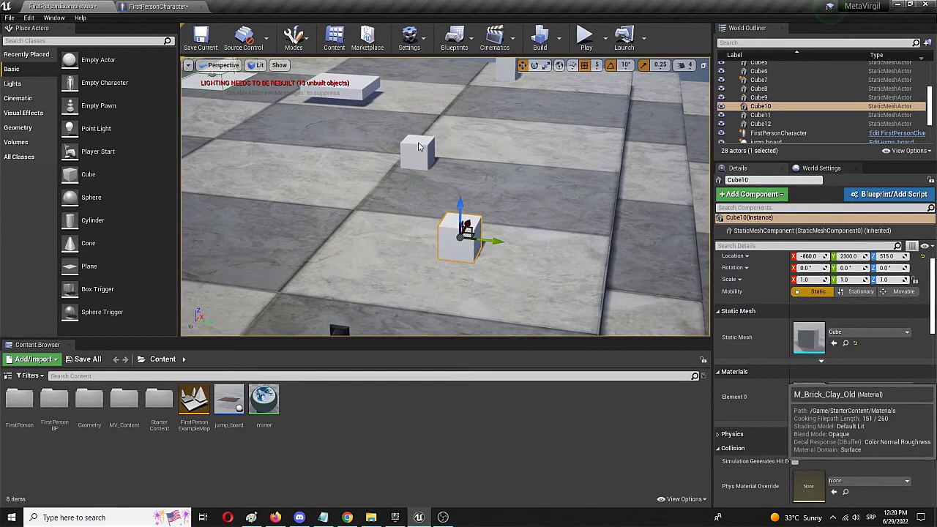
Assign the M_Brick_Cut_Stone material to the middle cube
click(416, 157)
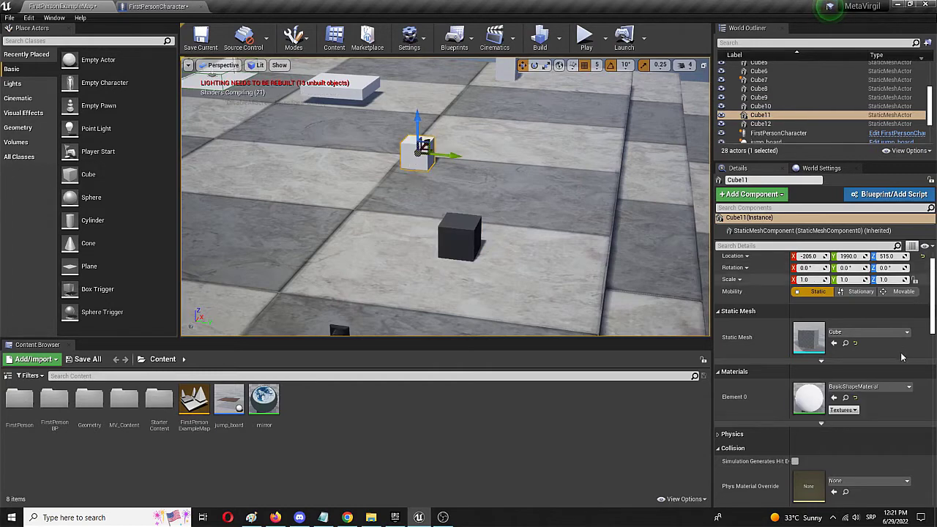
click(879, 388)
scroll(865, 338, down, 3)
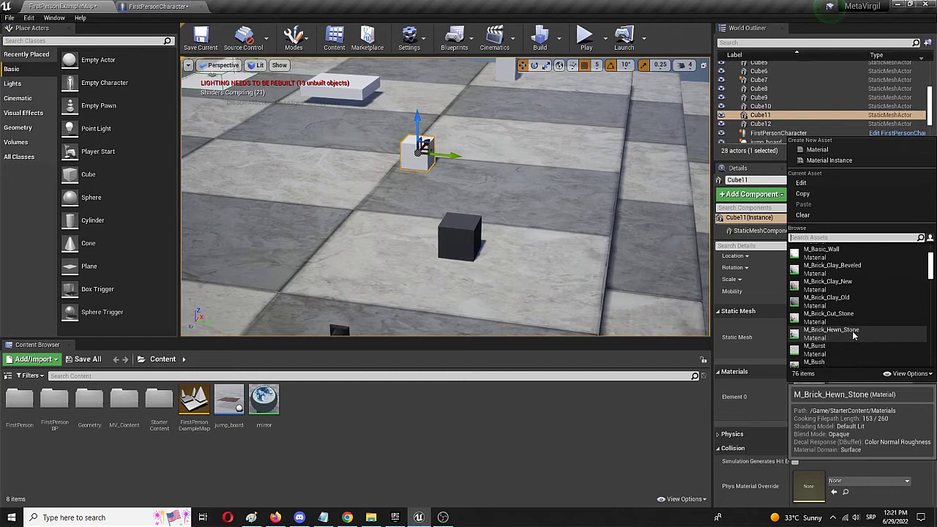
click(828, 313)
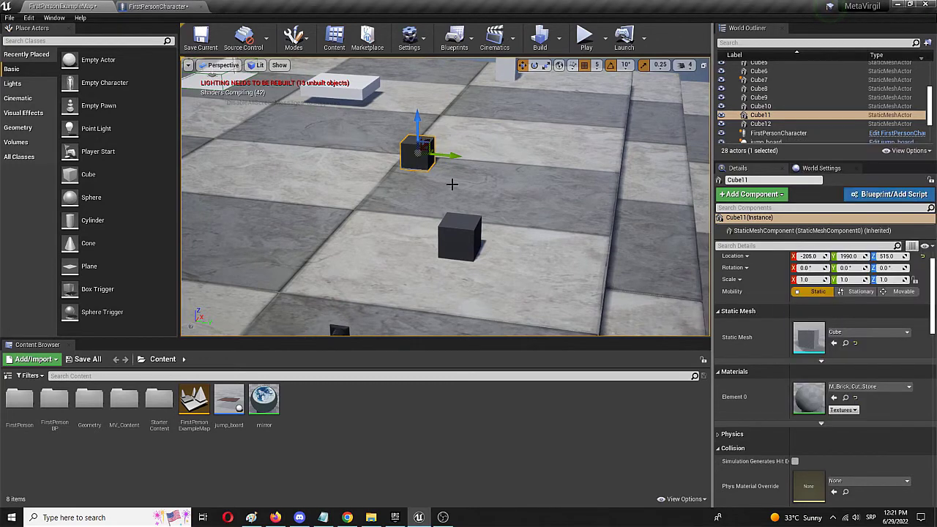
Assign the M_CobbleStone_Pebble material to the tall cube at the far end of the platform
right_drag(450, 184, 450, 146)
right_drag(410, 196, 410, 256)
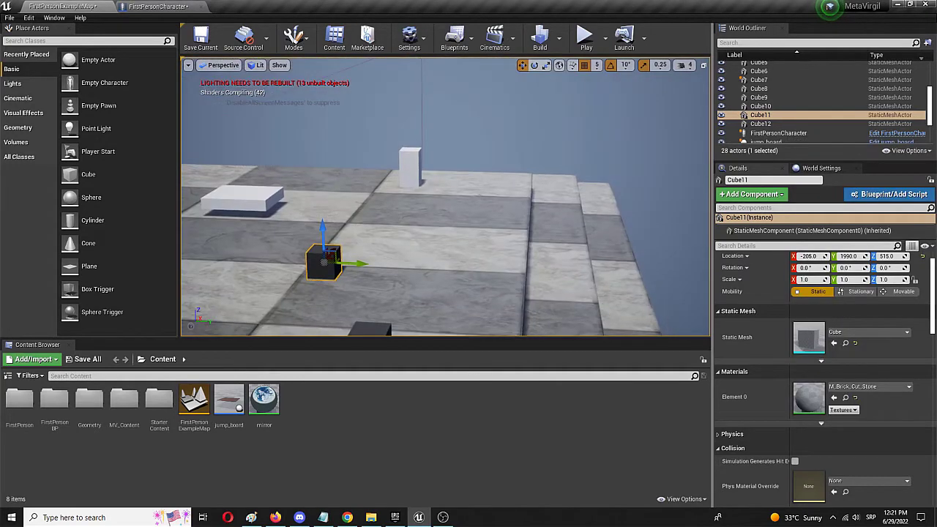
click(415, 176)
click(869, 387)
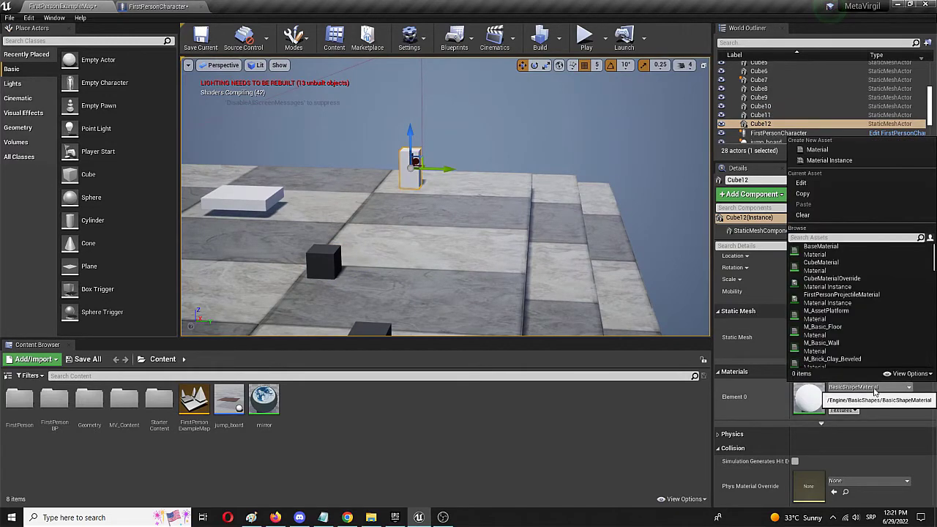
scroll(834, 333, down, 3)
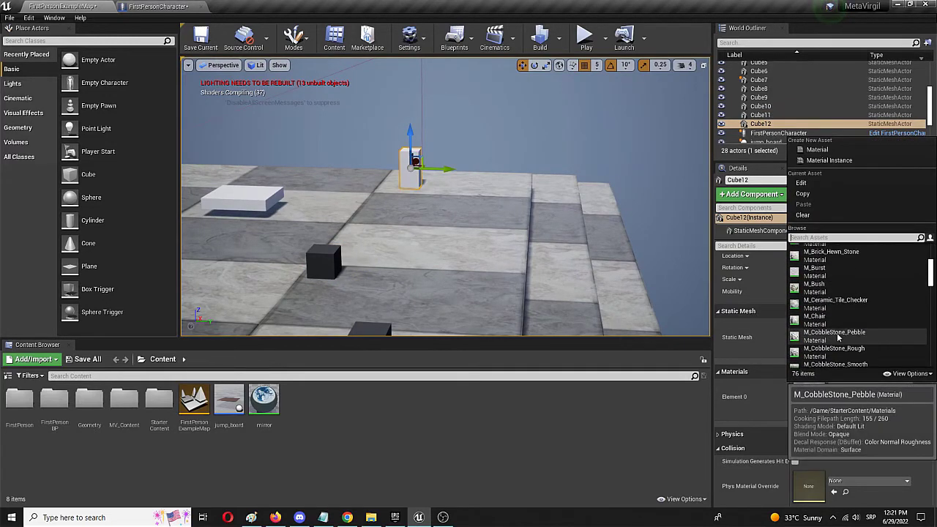
click(839, 336)
Inspect the three cubes with their new materials and select the cine camera to check its preview
right_drag(514, 315, 430, 251)
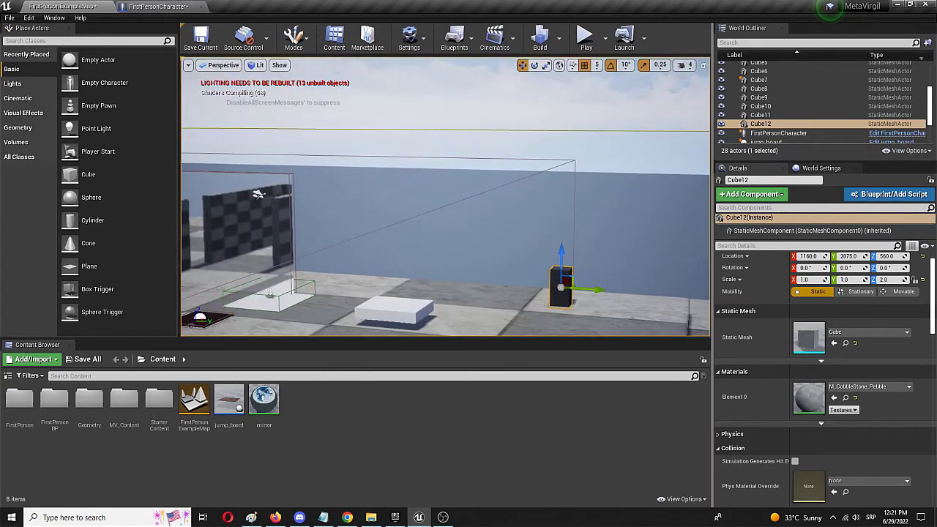
right_drag(506, 284, 695, 277)
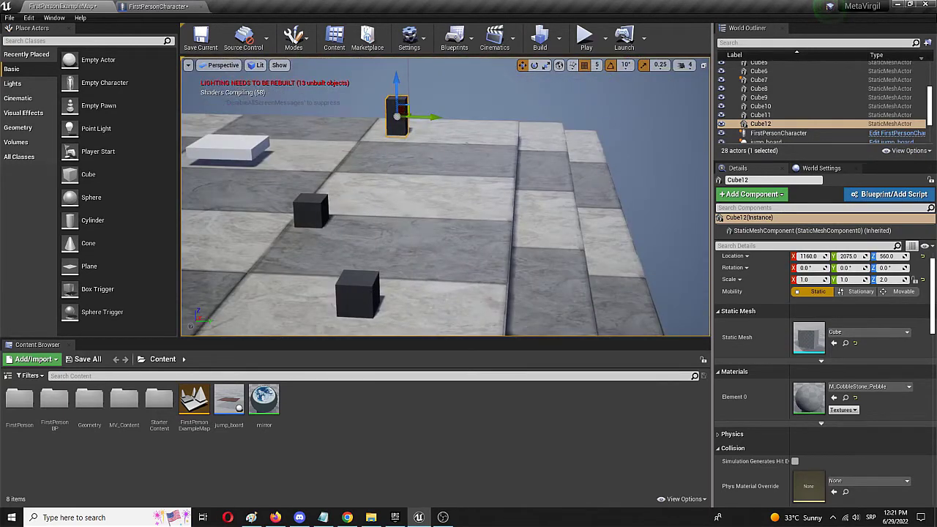
click(369, 295)
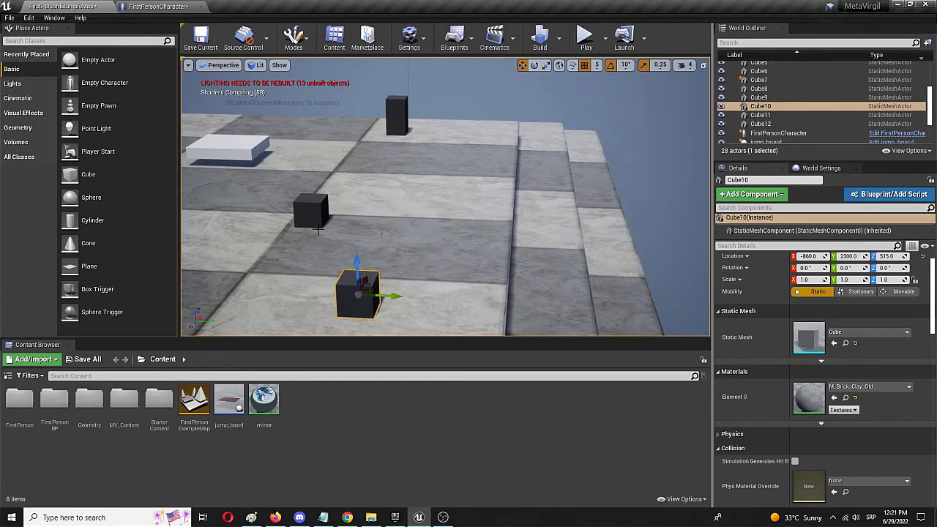
mouse_move(318, 230)
right_down()
mouse_move(318, 220)
mouse_move(326, 233)
right_up()
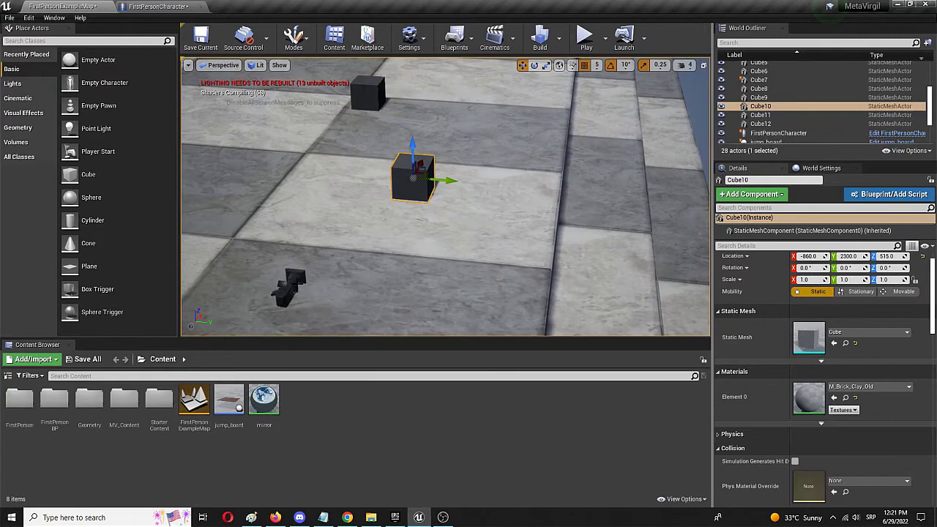
click(290, 287)
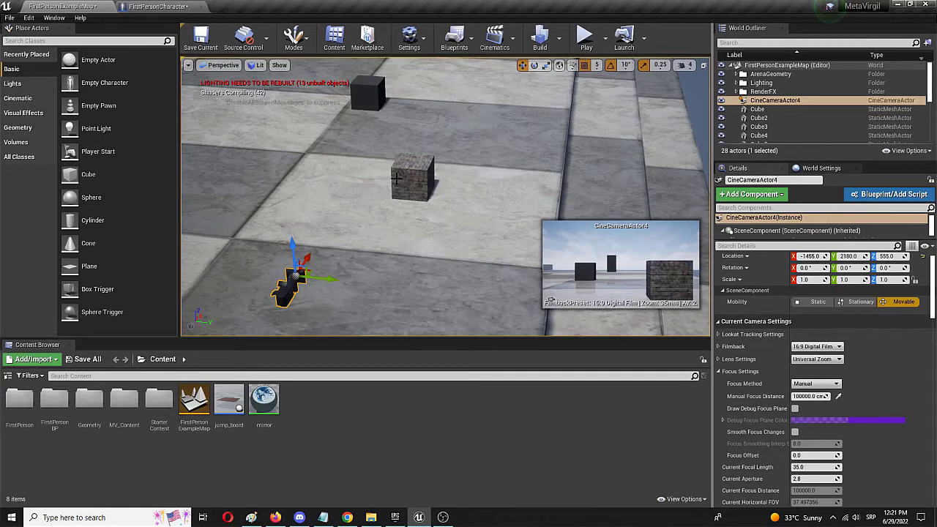
Switch the viewport to look through and pilot CineCameraActor4
click(363, 192)
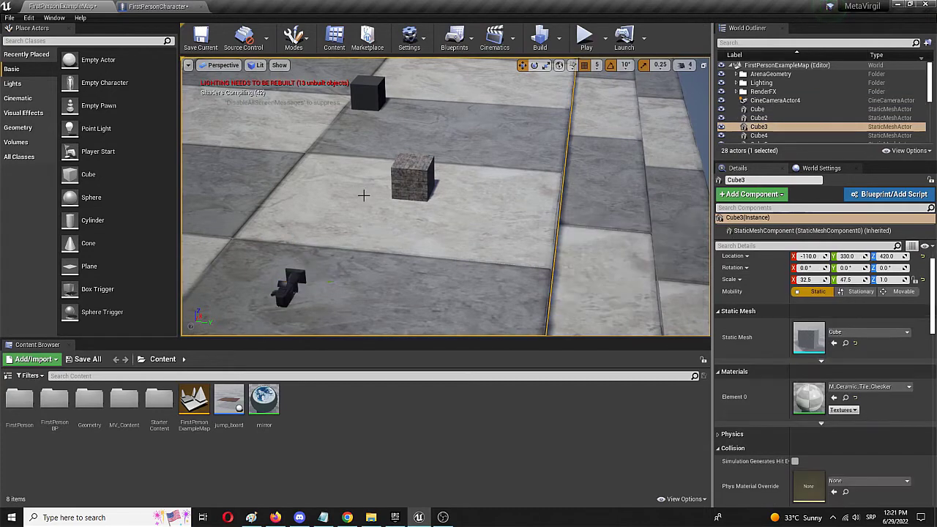
click(290, 286)
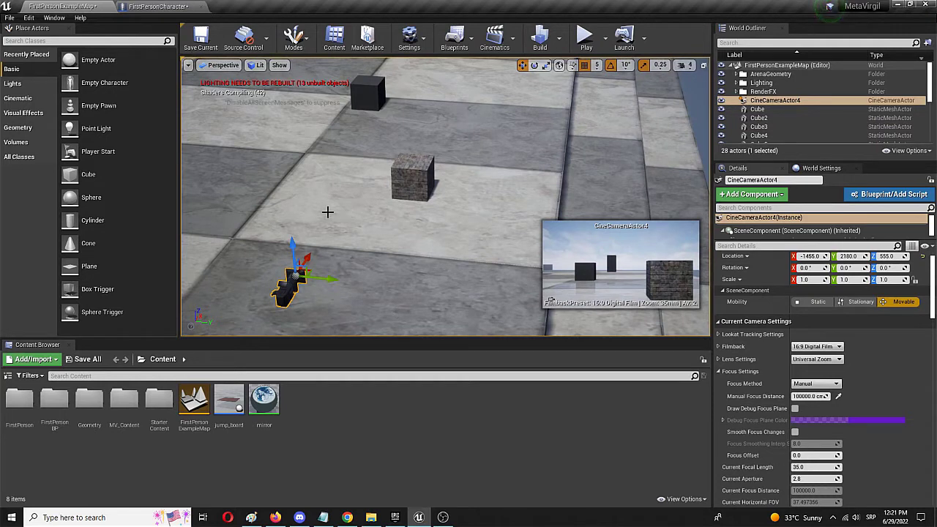
click(216, 66)
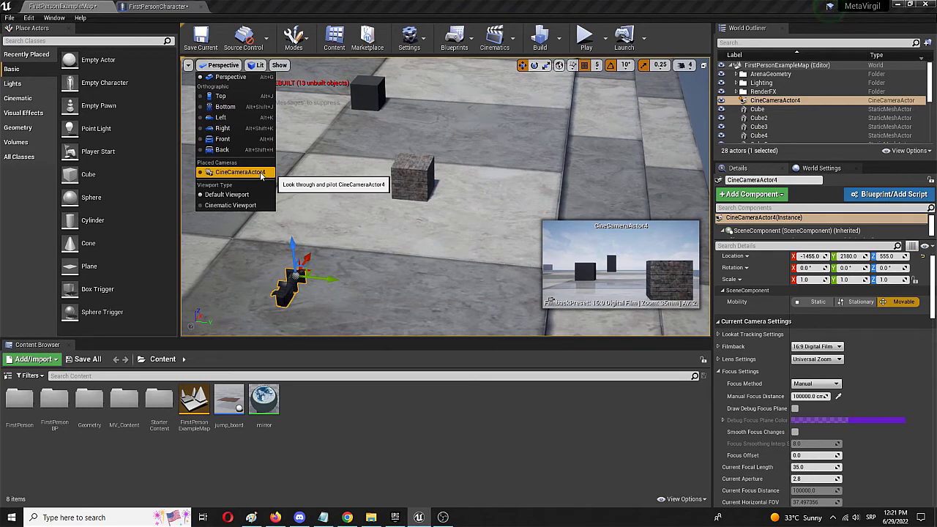
click(206, 67)
click(205, 67)
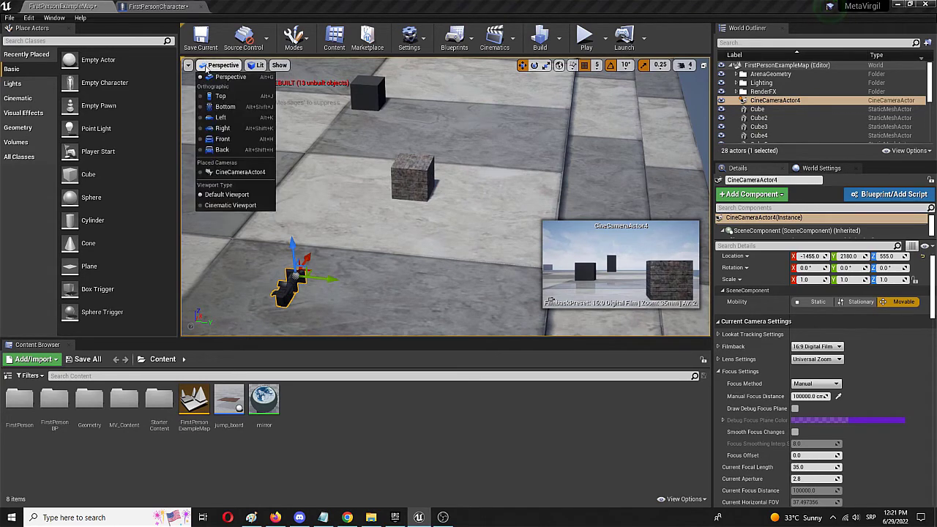
click(241, 174)
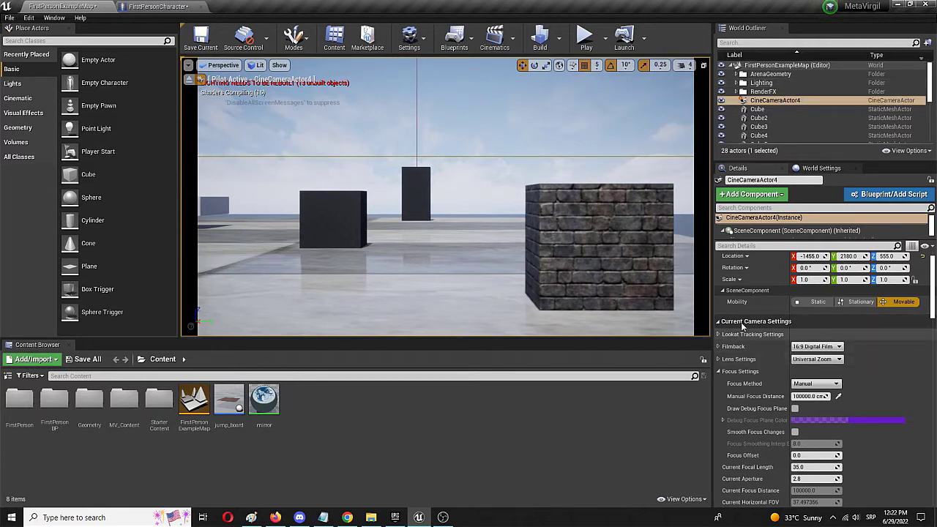
Sample the camera's manual focus distance from the middle cube and enable Draw Debug Focus Plane
click(719, 372)
click(720, 372)
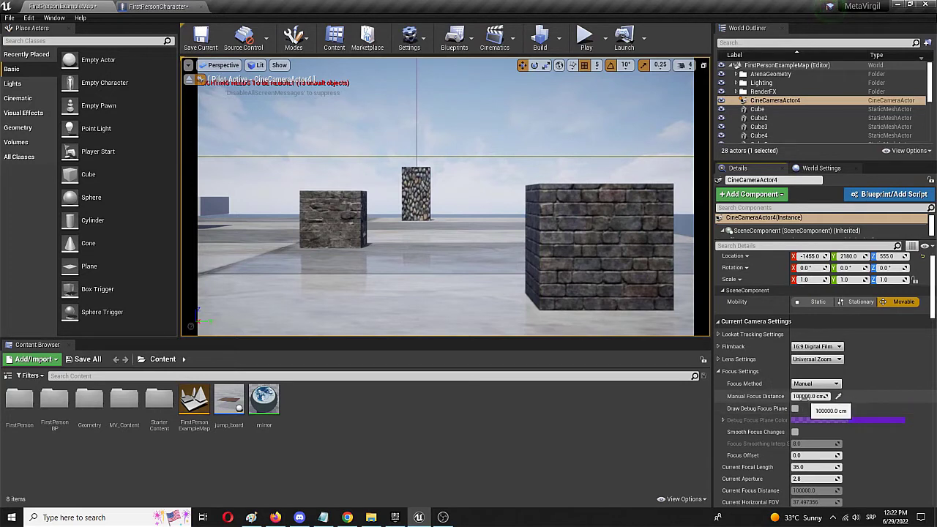
click(839, 396)
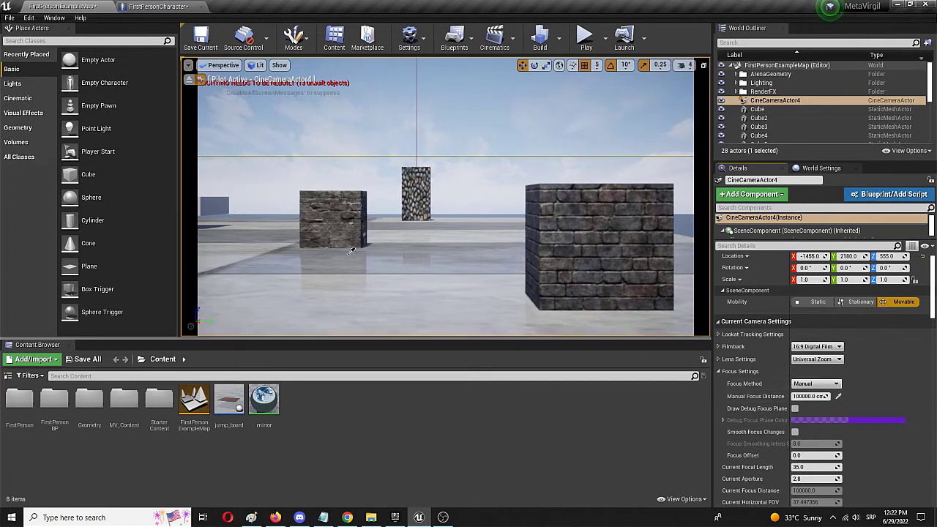
click(338, 214)
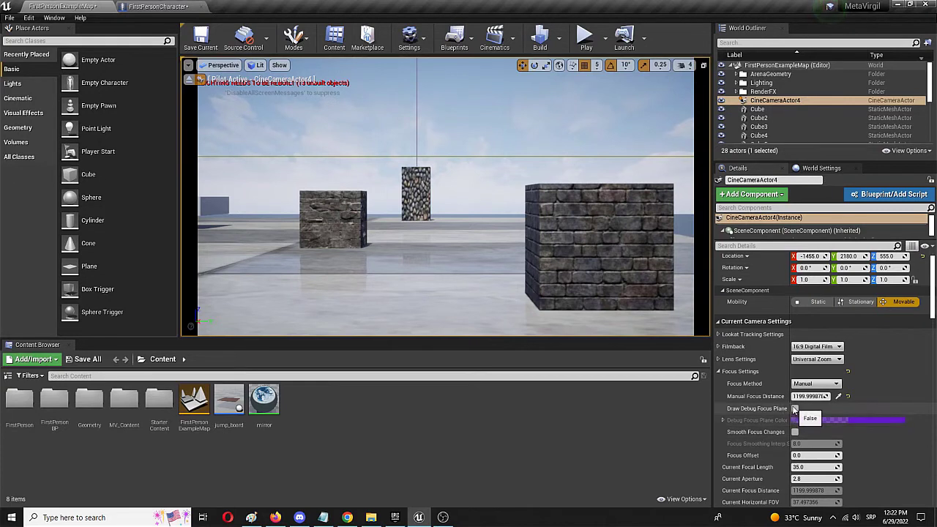
click(795, 409)
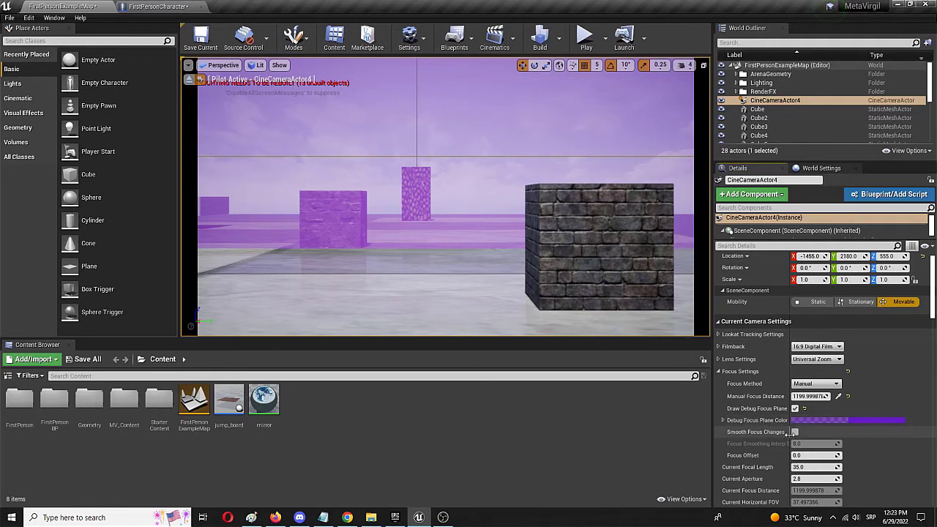
Set the camera's current focal length to about 31.36 and its aperture to about 1.31
scroll(818, 448, down, 1)
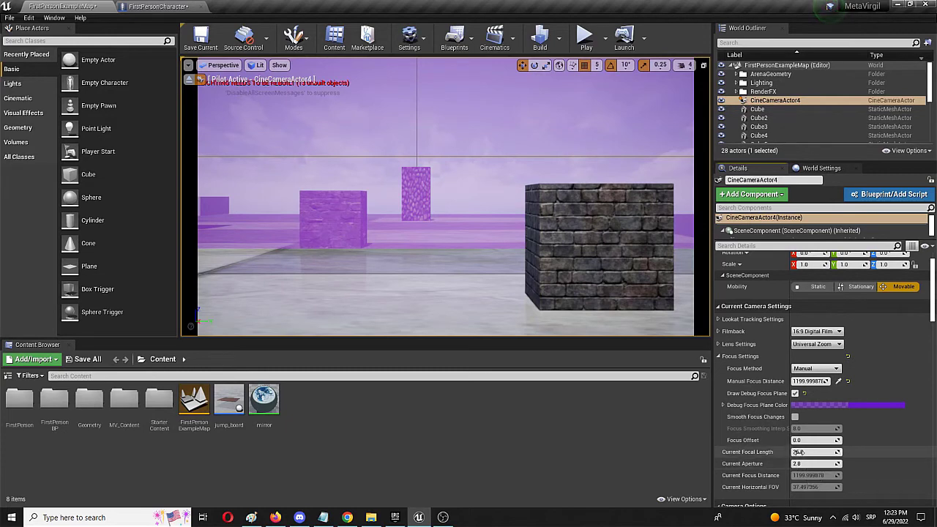
mouse_move(799, 452)
mouse_down()
mouse_move(834, 452)
mouse_move(814, 452)
mouse_up()
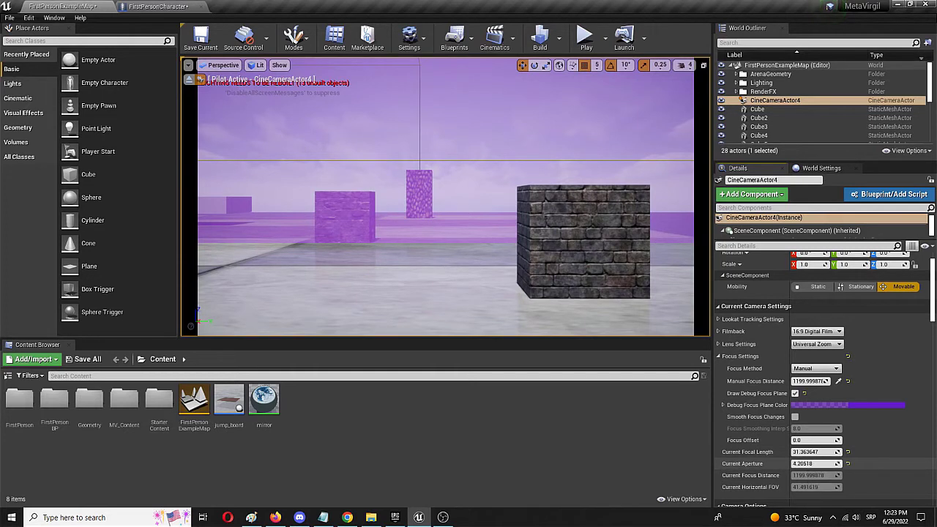
drag(813, 463, 798, 464)
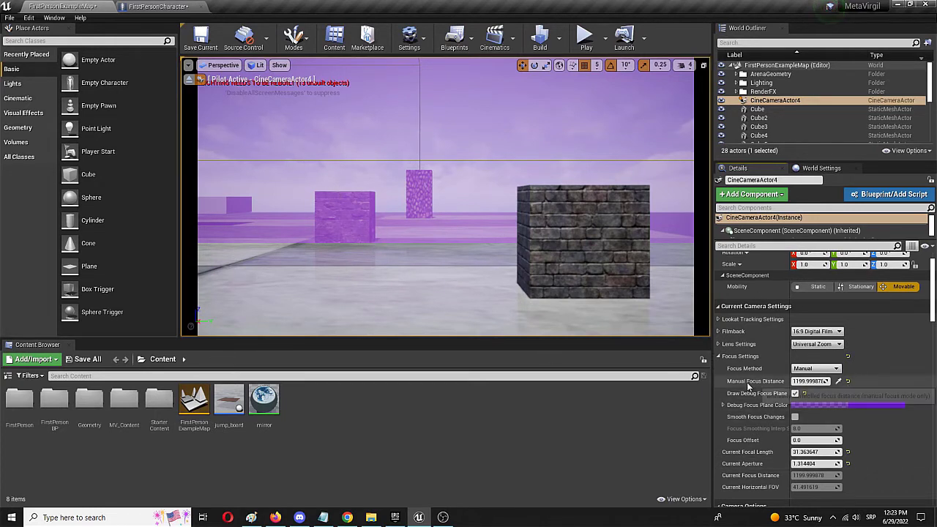
Sample the manual focus distance from the nearest brick cube and disable Draw Debug Focus Plane
click(838, 382)
click(598, 247)
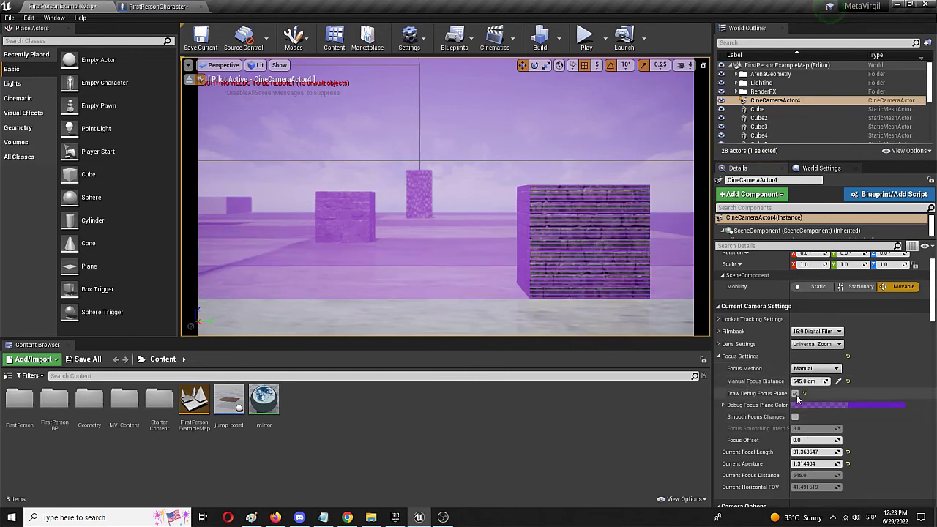
click(796, 394)
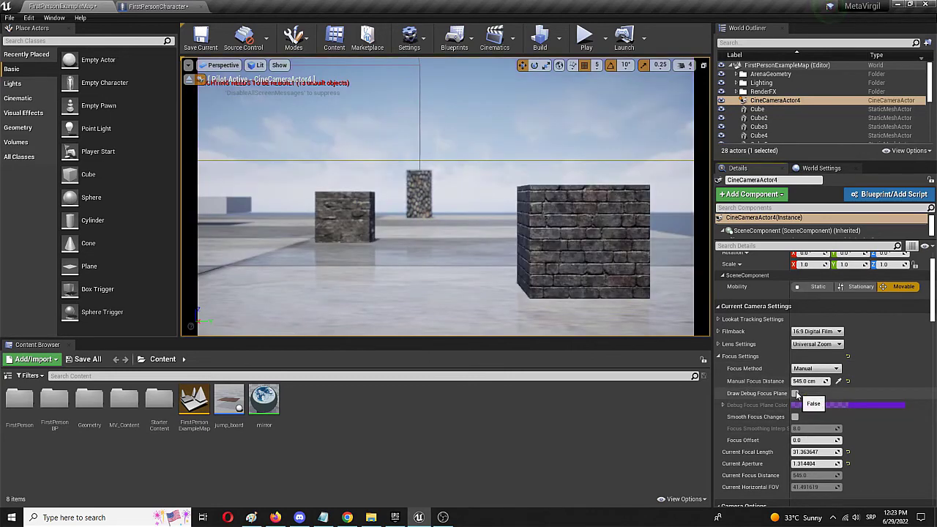
click(838, 380)
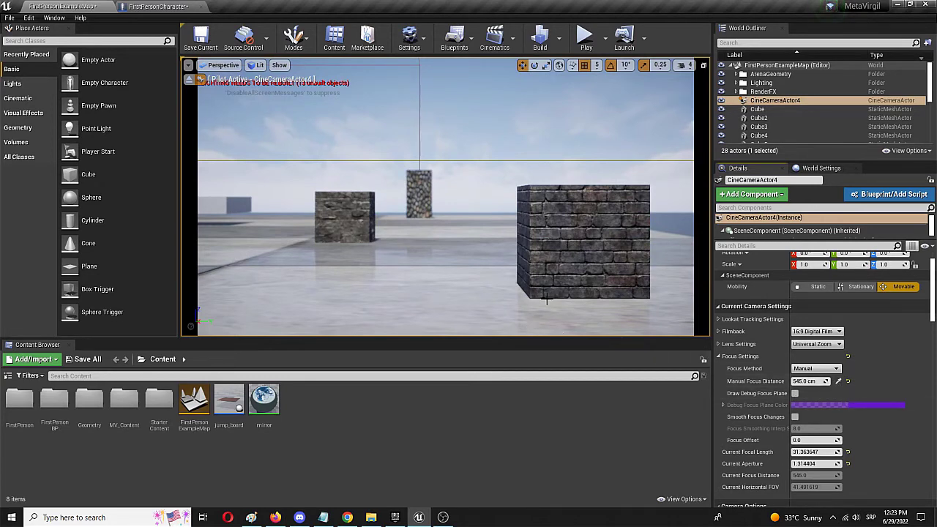
Stop piloting the camera and duplicate the nearest brick cube, placing the copy closer to the camera on its left side
click(190, 79)
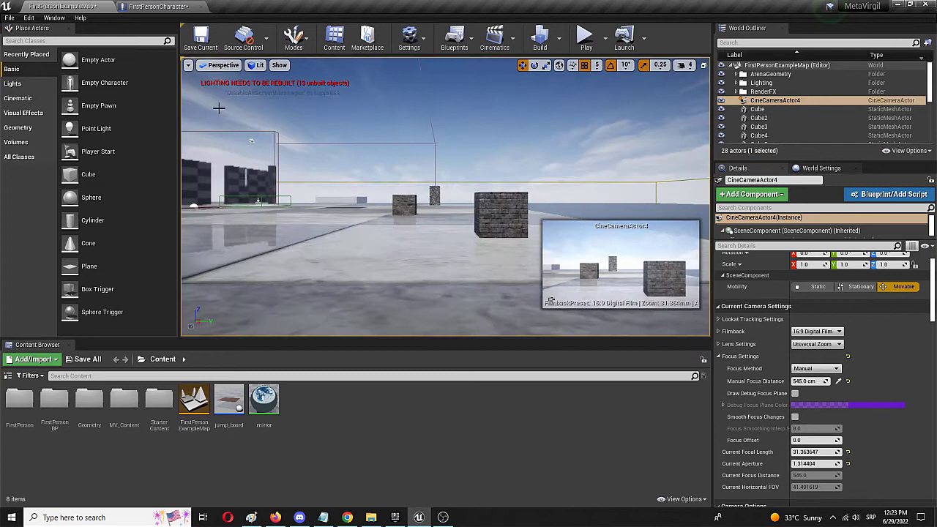
click(509, 214)
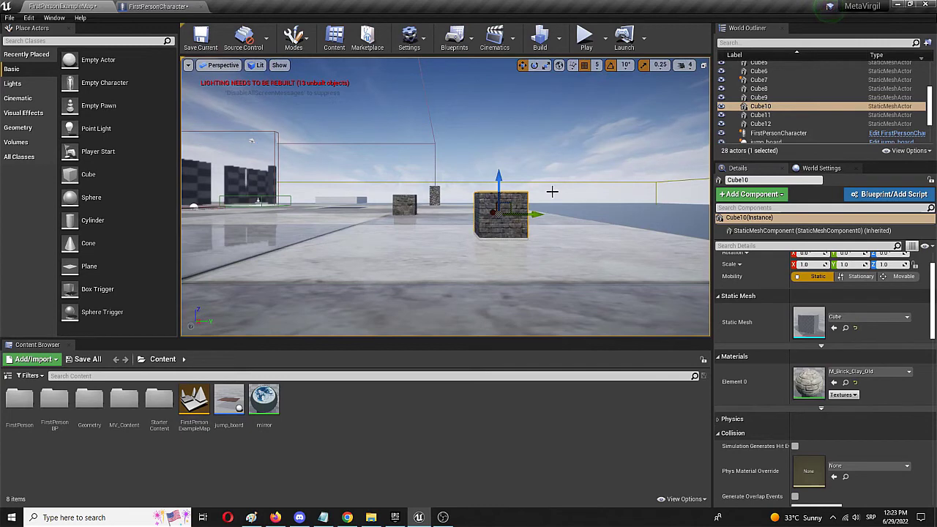
alt+drag(538, 214, 380, 220)
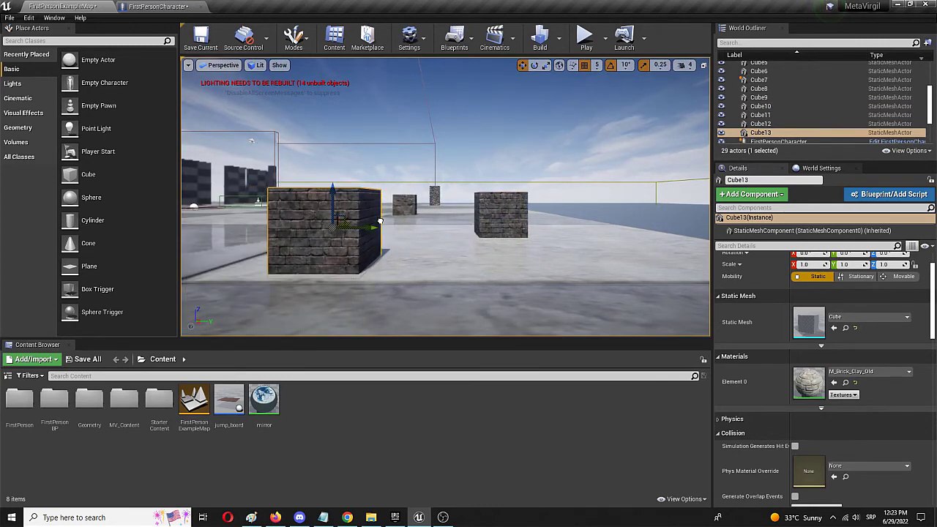
scroll(380, 221, down, 4)
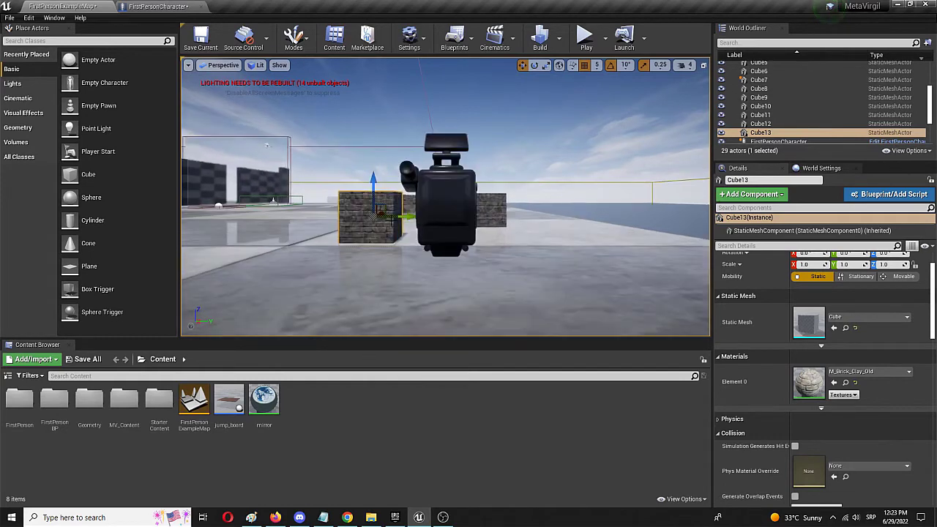
drag(381, 216, 381, 217)
Shift the duplicated brick cube sideways toward the camera's line of sight until it partly fills the left of the camera preview
click(450, 212)
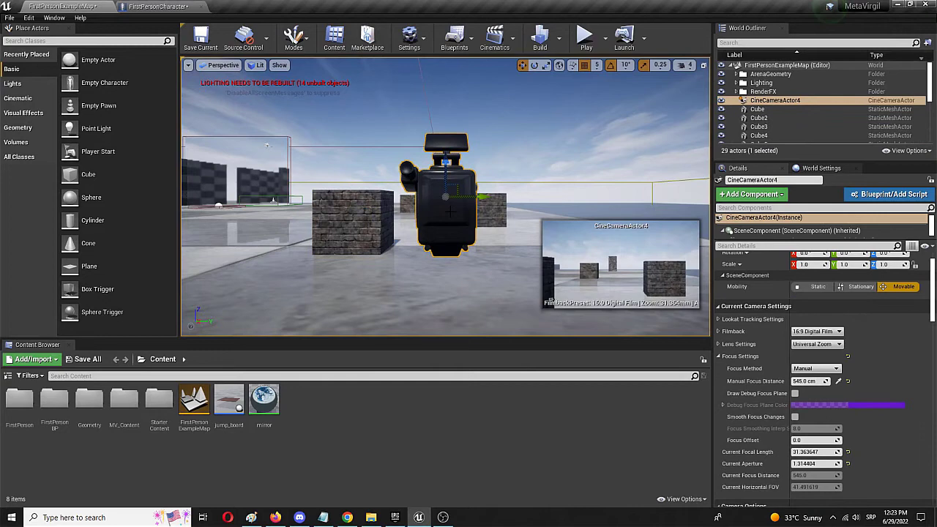
click(371, 215)
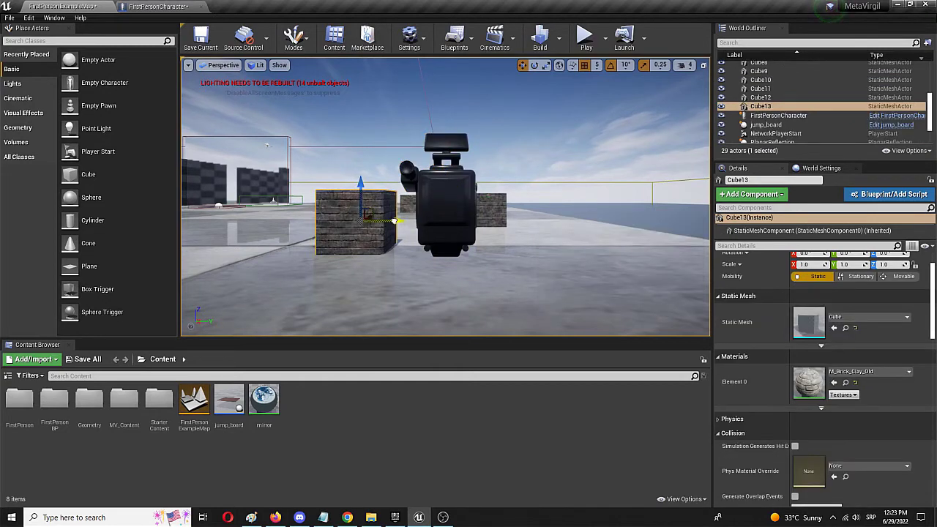
drag(394, 220, 411, 220)
click(446, 213)
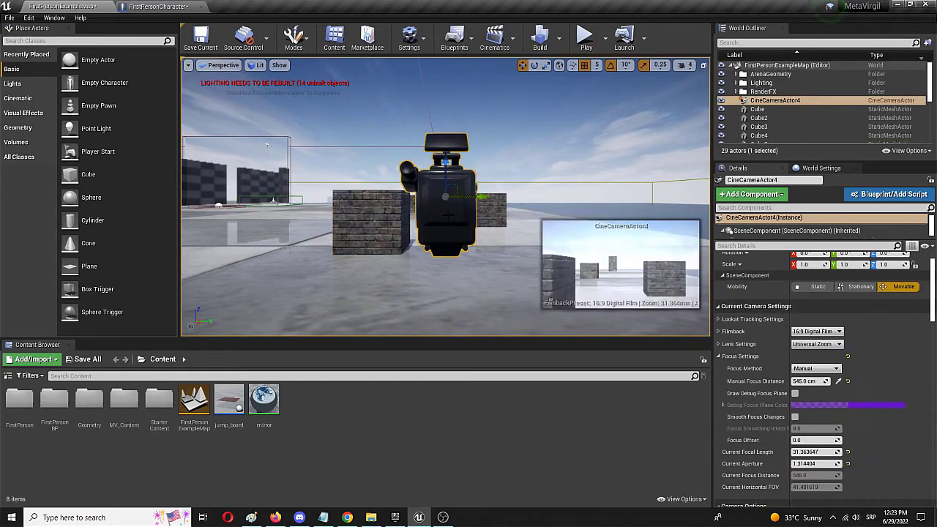
click(395, 217)
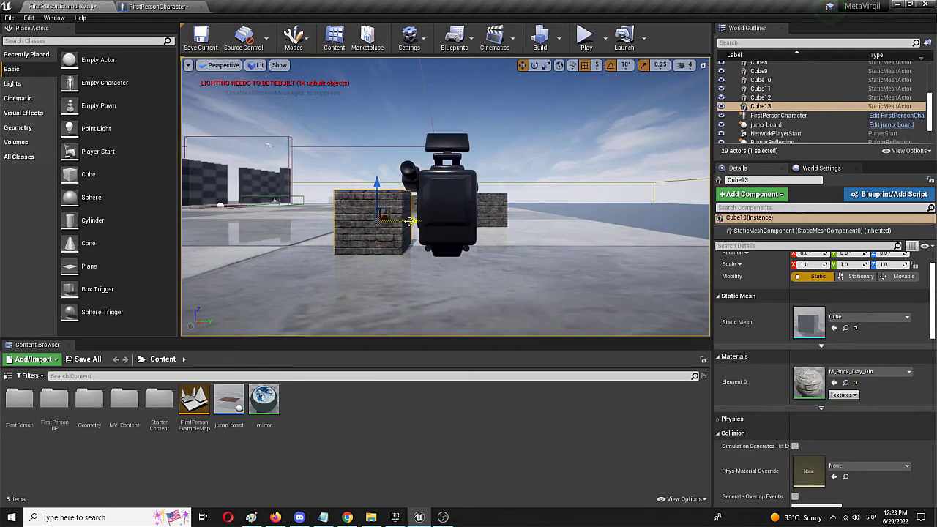
drag(413, 221, 428, 218)
click(440, 217)
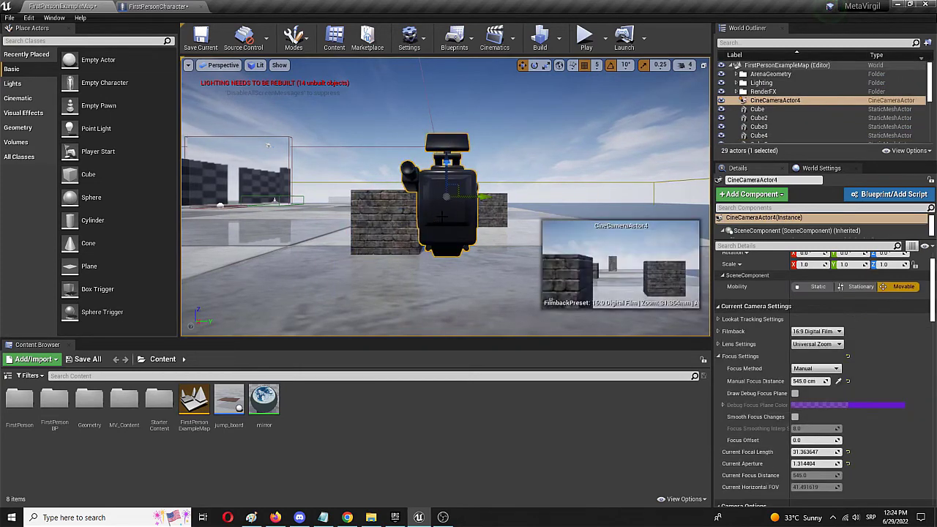
Move the cut-stone middle cube slightly to the right along the Y axis
scroll(405, 210, down, 2)
scroll(405, 210, up, 4)
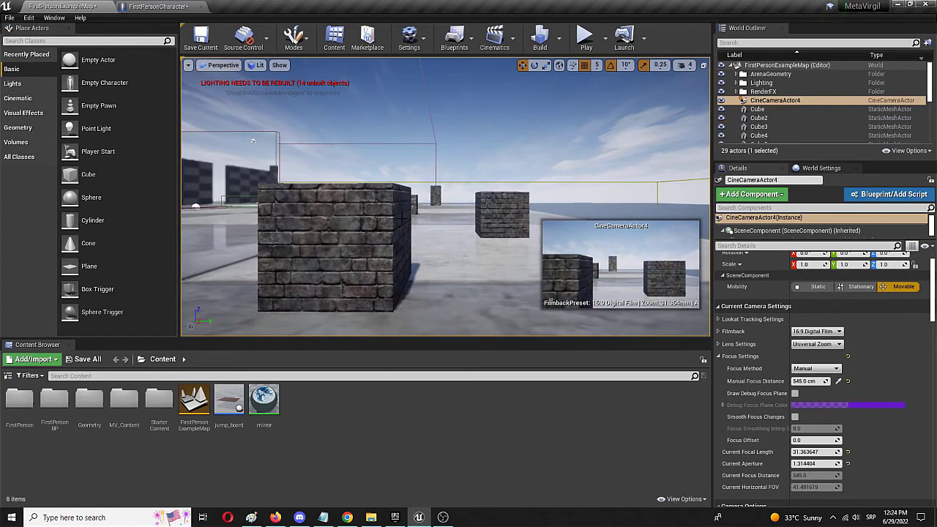
right_drag(405, 210, 439, 242)
click(407, 221)
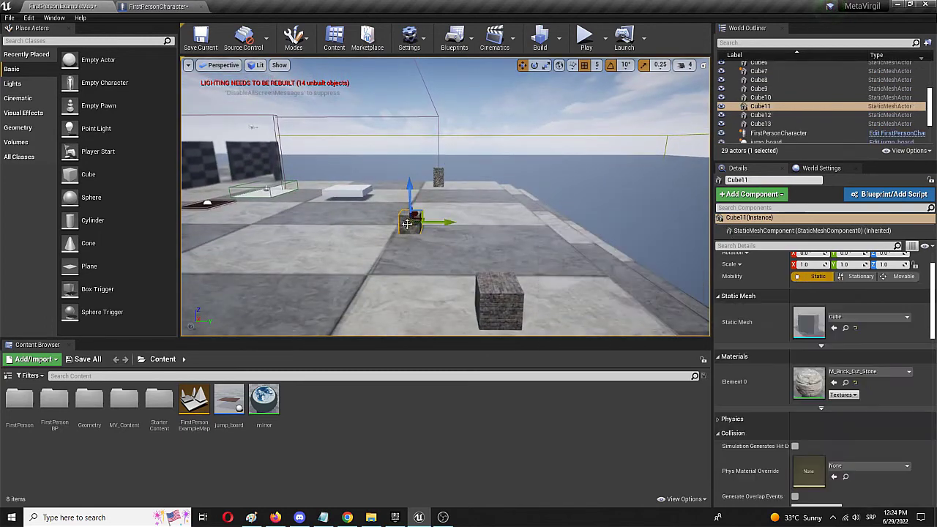
drag(437, 223, 446, 222)
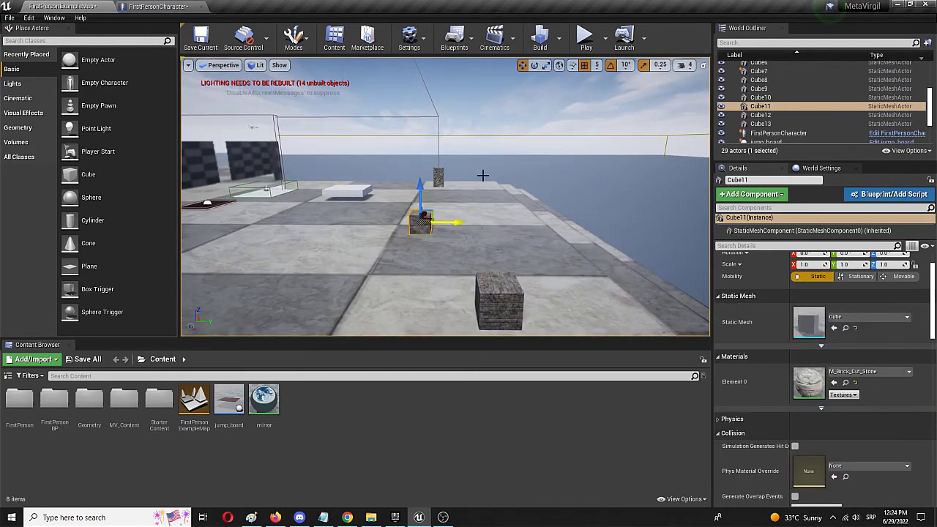
Look through CineCameraActor4 again and sample its manual focus distance from the new foreground cube
scroll(461, 289, down, 2)
scroll(461, 289, down, 3)
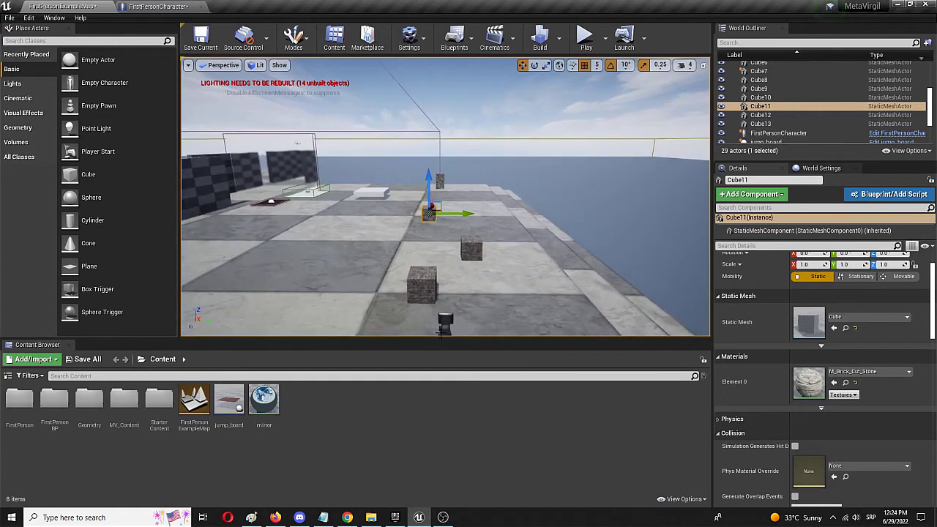
click(447, 322)
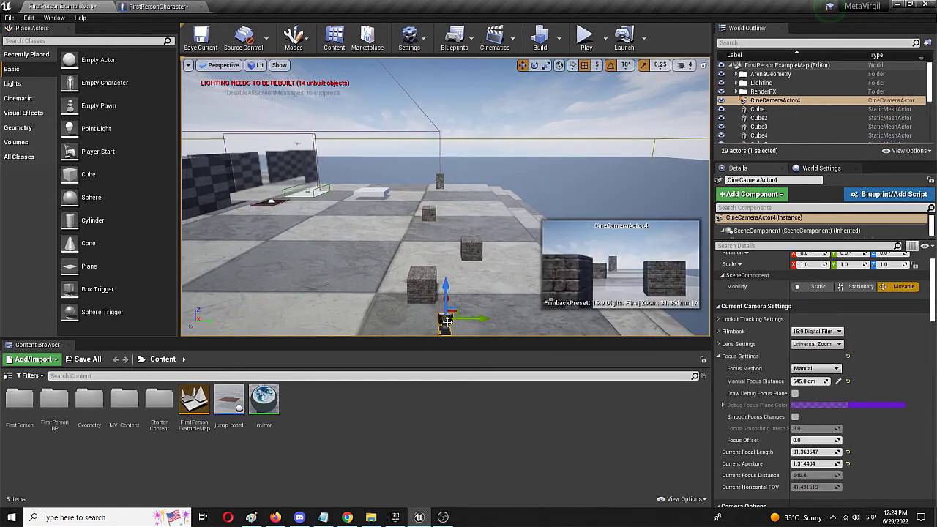
click(222, 66)
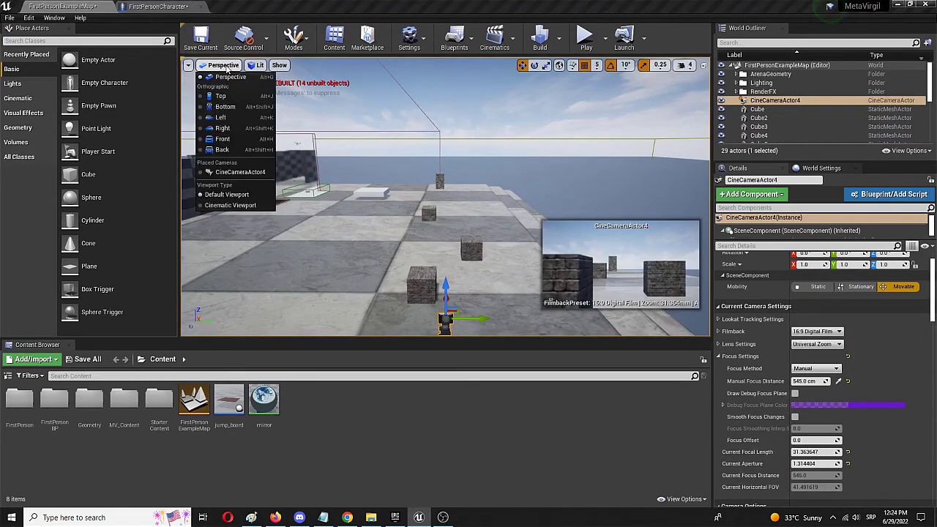
click(240, 173)
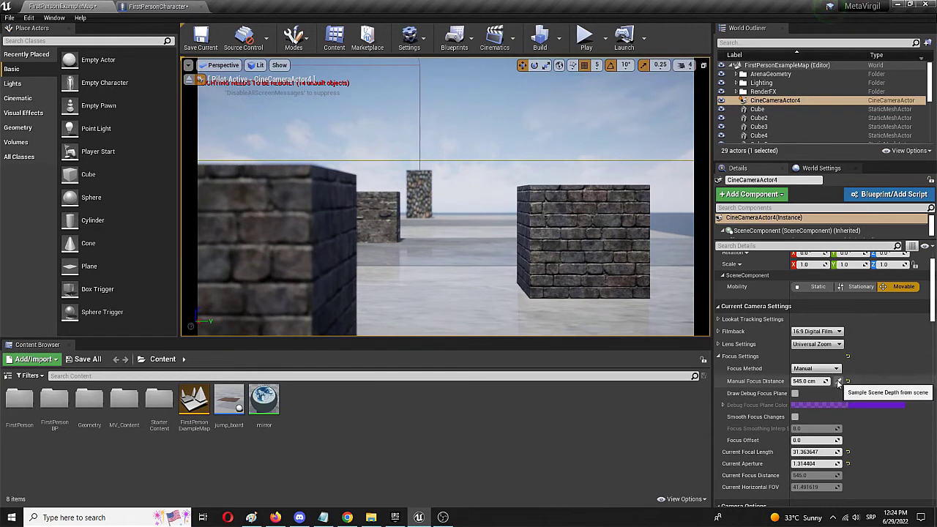
click(270, 280)
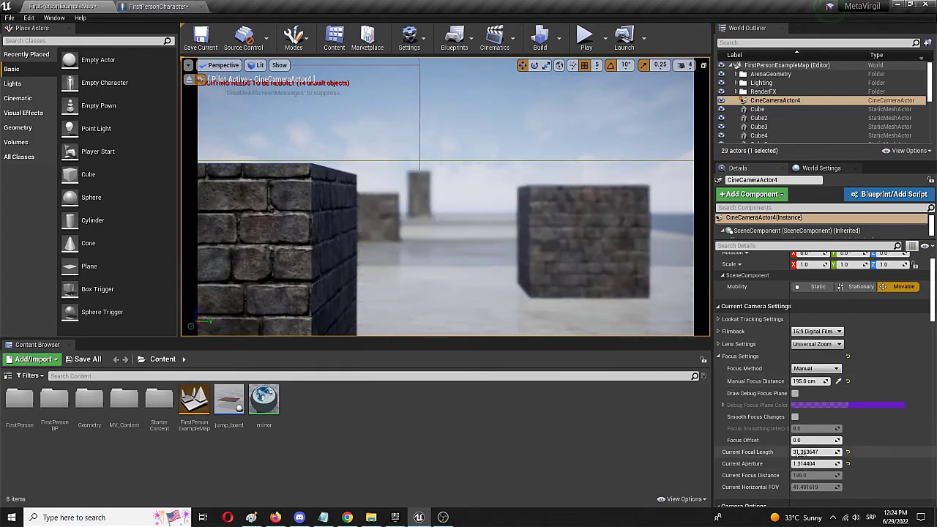
Try apertures of about 4.84 and 12.37, and finish with a focal length of about 23.47 and an aperture of about 1.26
drag(805, 452, 826, 463)
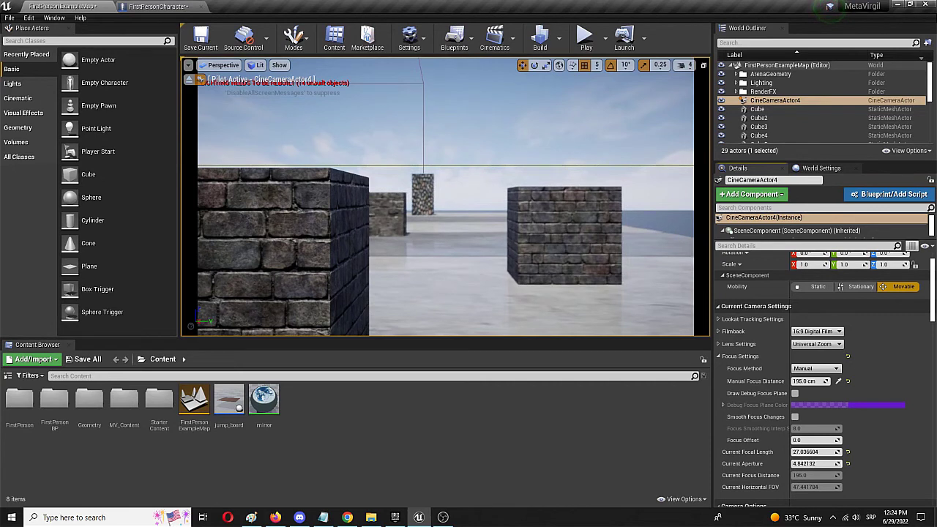
mouse_move(826, 464)
mouse_down()
mouse_move(792, 463)
mouse_move(817, 464)
mouse_up()
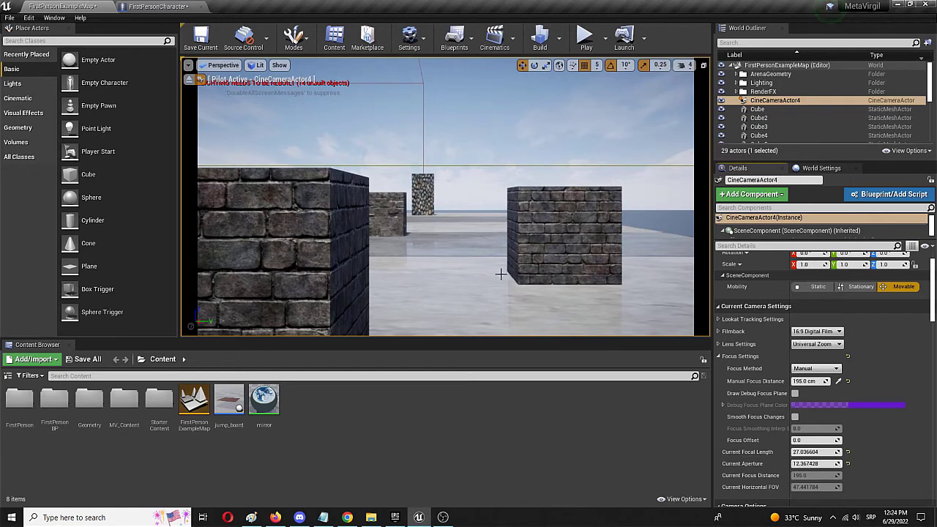
drag(813, 452, 798, 464)
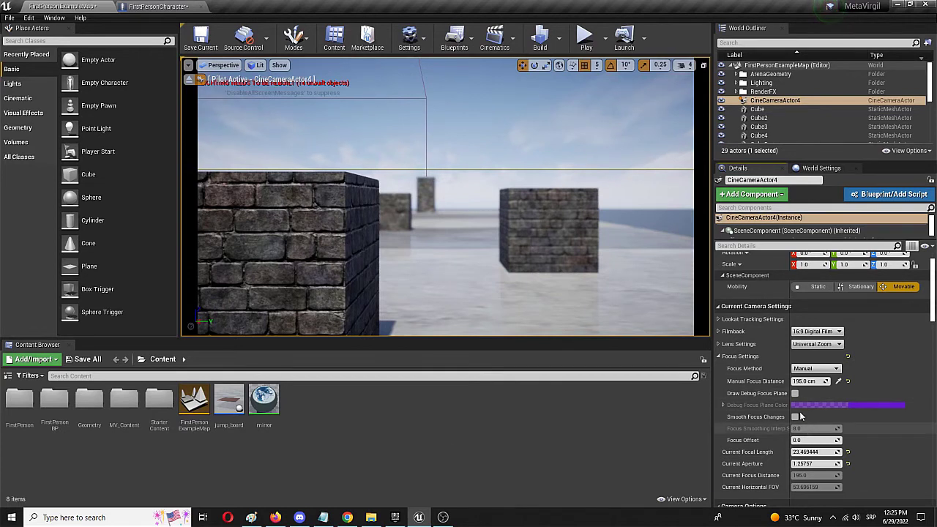
Display the debug focus plane in CineCameraActor4's view to check where the focus falls, and turn it off again
scroll(820, 425, down, 2)
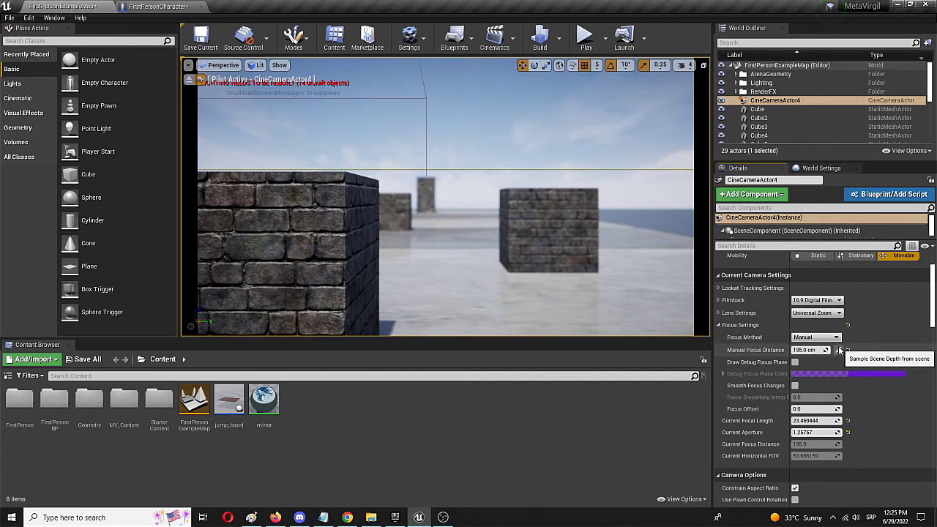
click(795, 363)
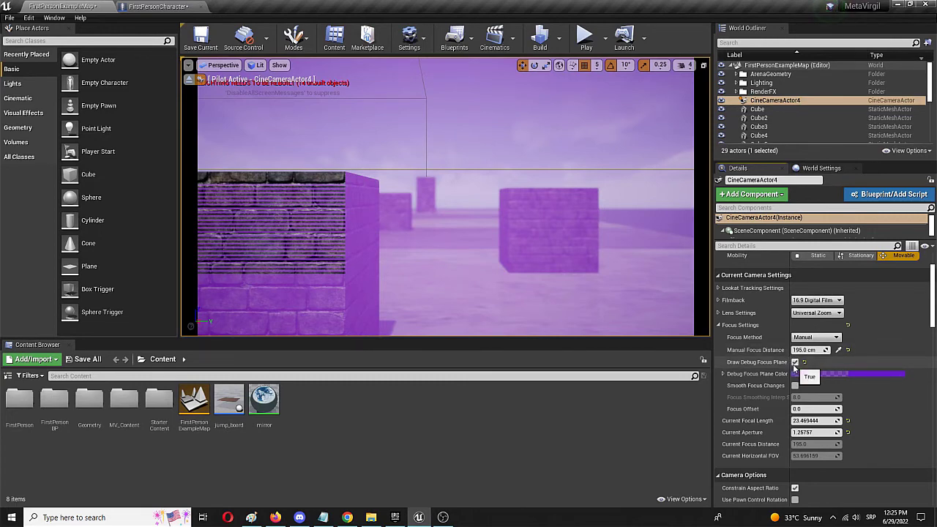
click(795, 362)
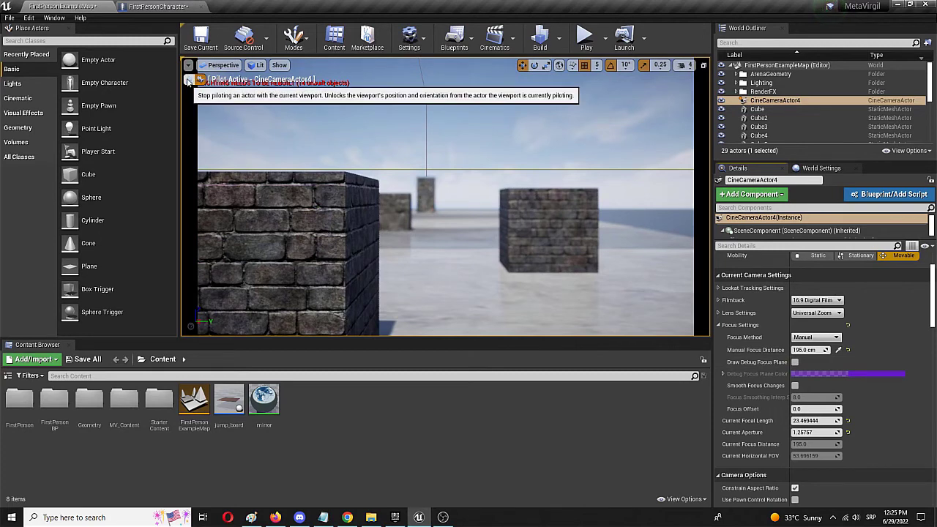
Stop piloting CineCameraActor4 and examine from outside how the camera and the textured cubes are spaced along its line of sight
click(188, 81)
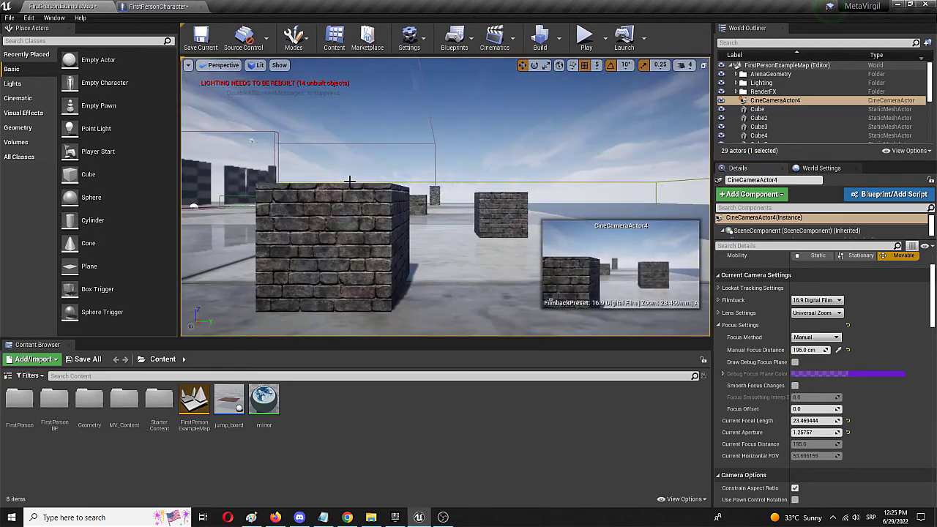
right_drag(341, 179, 549, 300)
right_drag(445, 196, 322, 194)
mouse_move(445, 196)
right_down()
mouse_move(352, 197)
mouse_move(454, 188)
right_up()
key(w)
right_drag(395, 194, 355, 196)
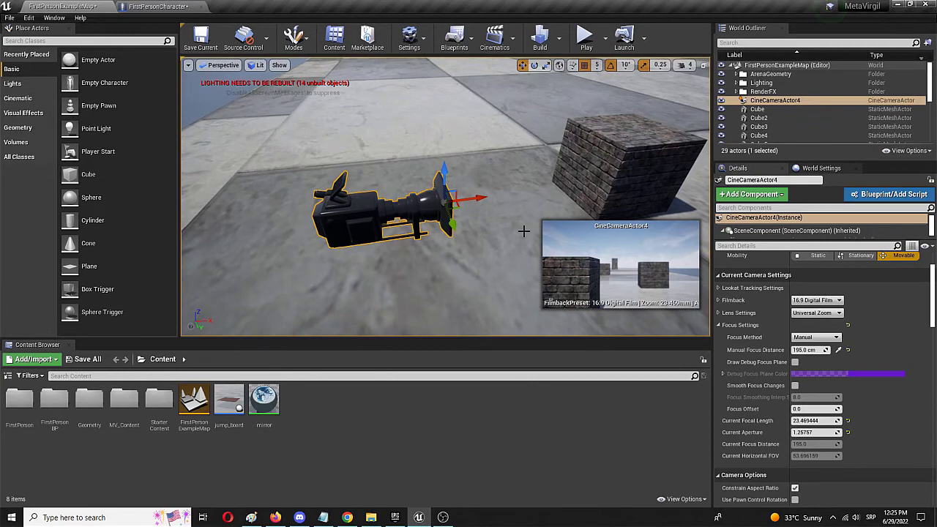
right_drag(526, 213, 546, 214)
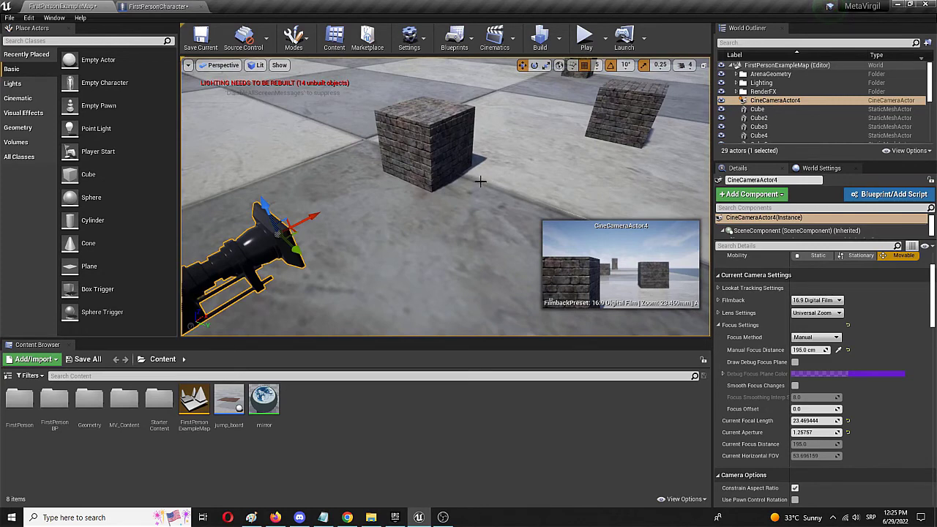
right_drag(458, 190, 513, 183)
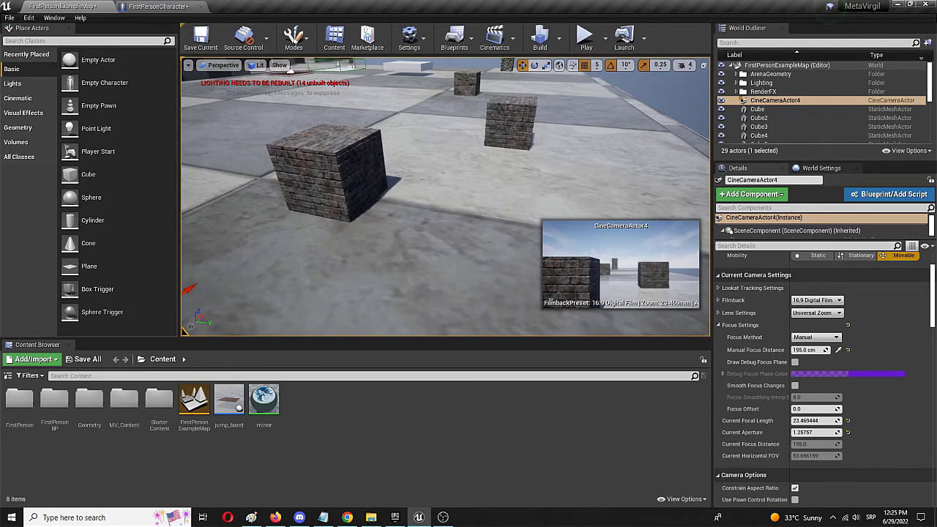
right_drag(446, 197, 513, 199)
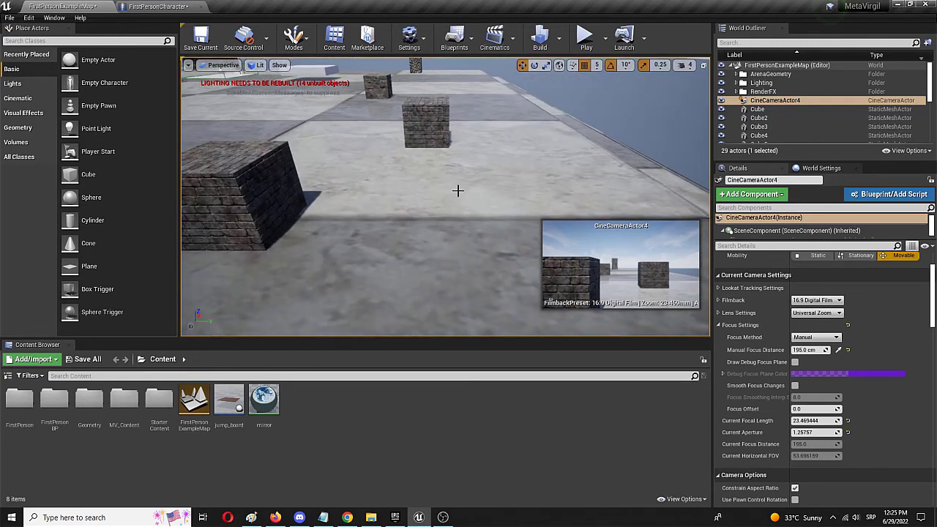